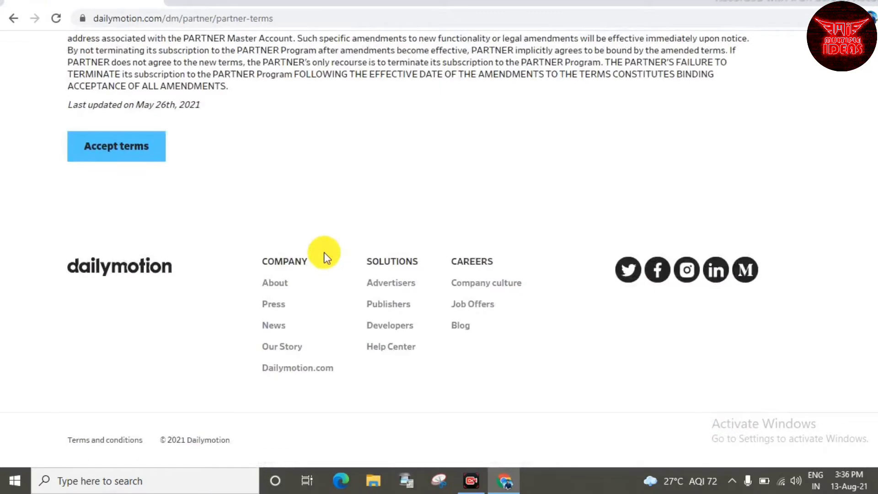
Step: Accept the partner terms and try to upload the redglow image from the Desktop as the channel avatar
click(146, 157)
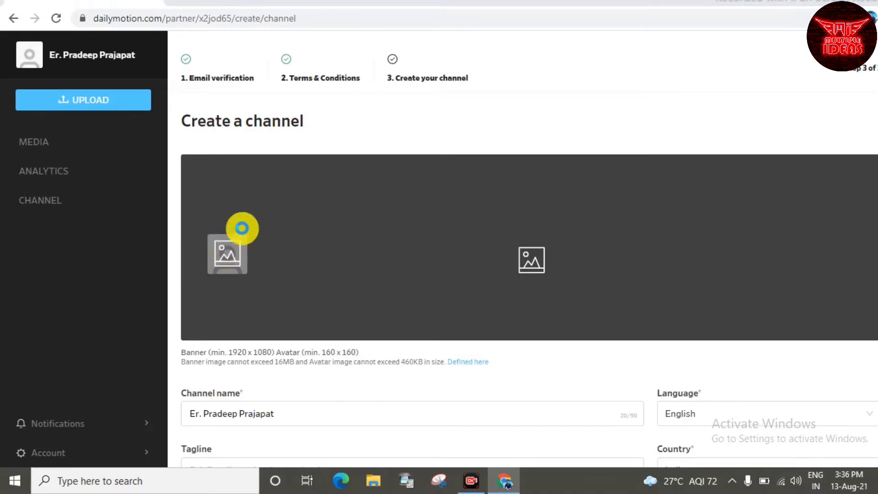
click(237, 253)
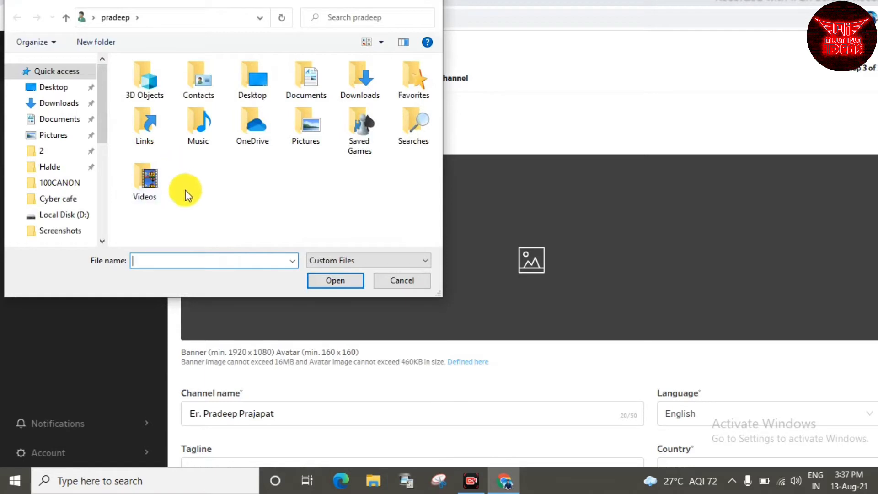
drag(98, 130, 97, 193)
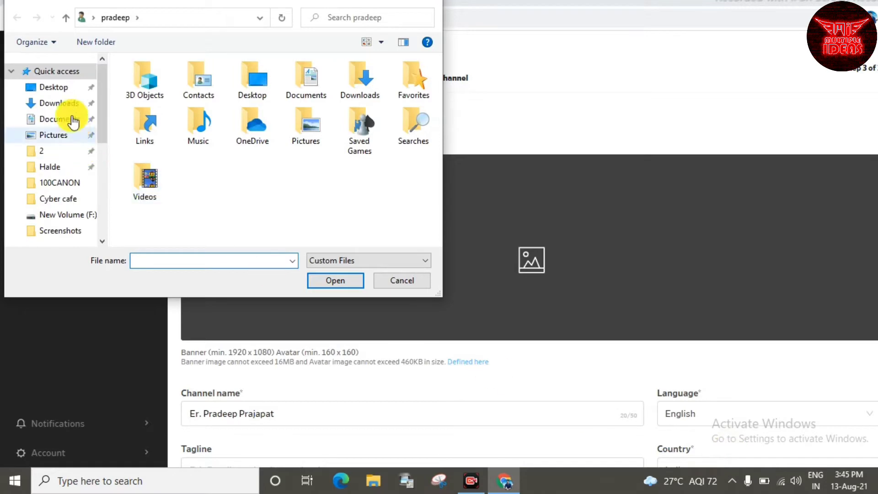
click(68, 88)
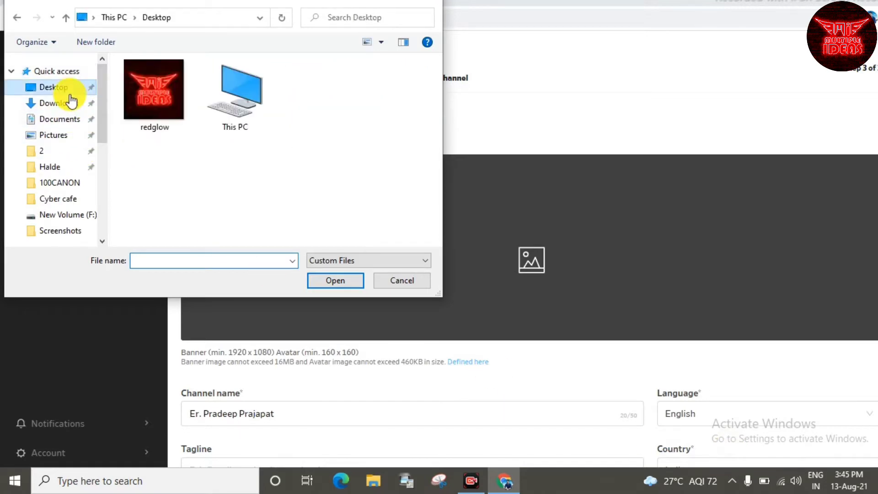
click(150, 102)
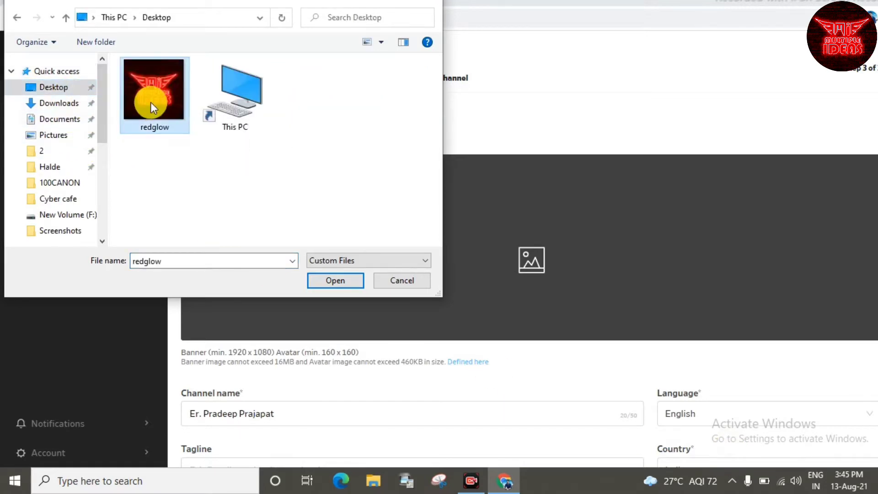
click(339, 278)
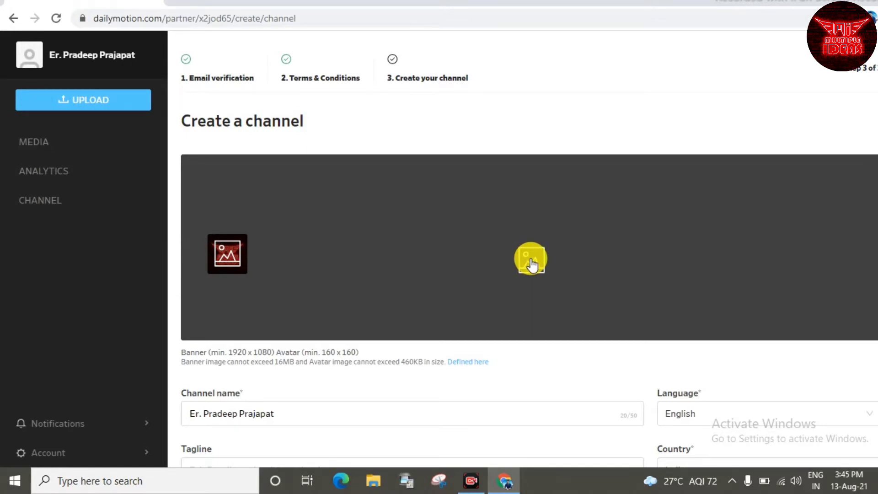
Step: Replace the channel name with "Multiple ideas" and enter "Multiple ideas" as the tagline
scroll(540, 242, down, 3)
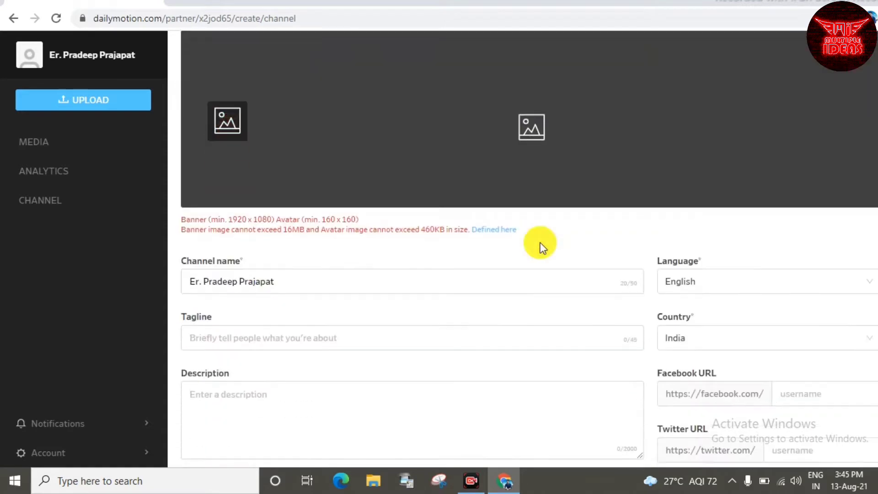
scroll(540, 243, up, 1)
scroll(540, 242, down, 1)
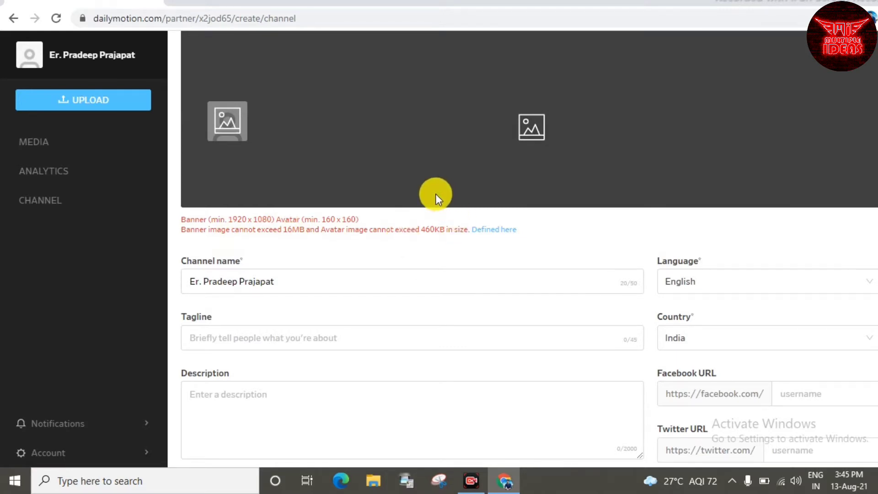
scroll(436, 195, down, 1)
click(300, 219)
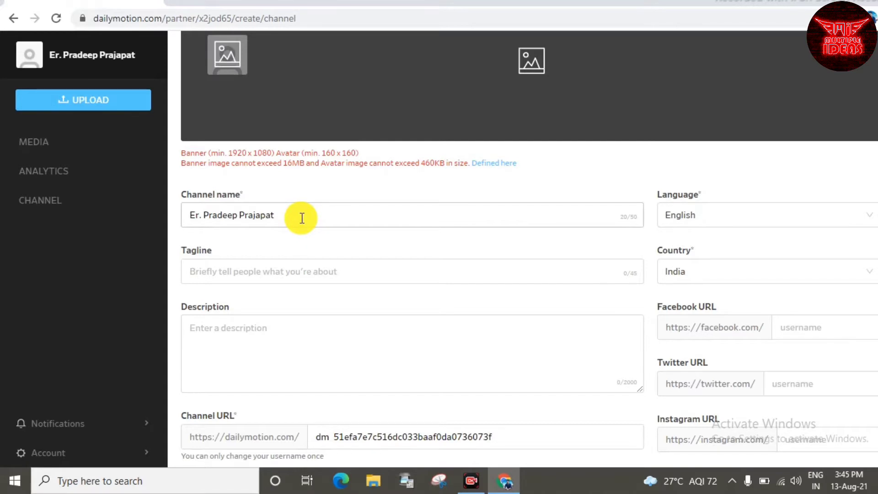
key(ctrl+BackSpace)
key(ctrl+BackSpace)
key(ctrl+BackSpace)
text(M)
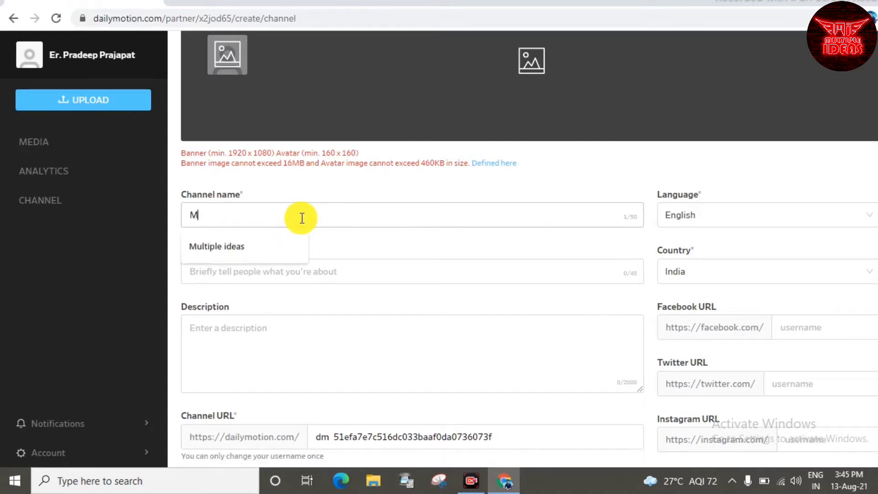
text(ultipl)
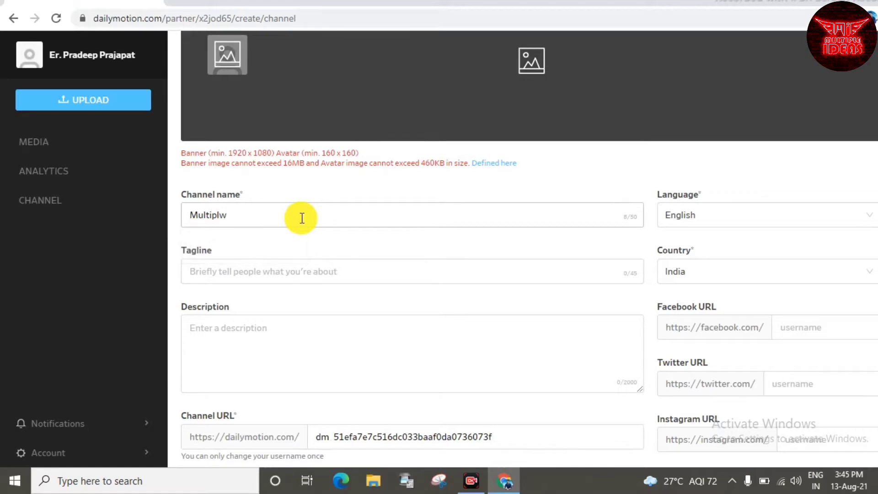
text(e ideas)
click(357, 277)
click(213, 304)
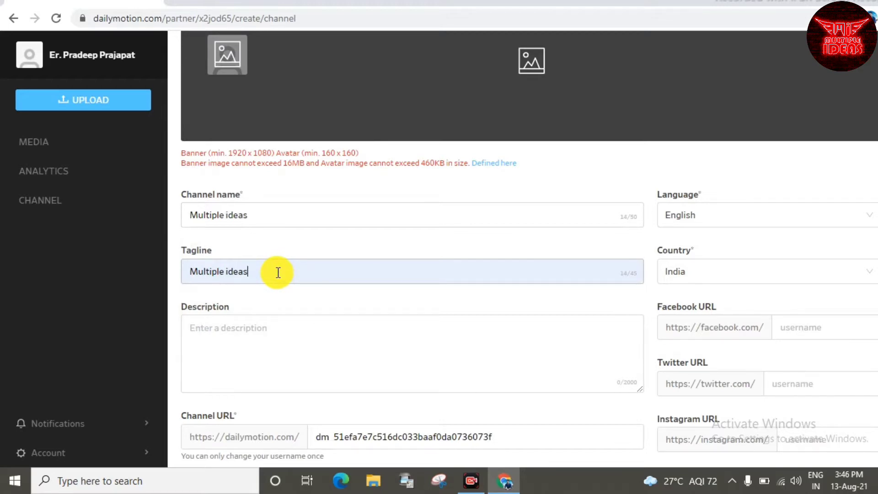
Step: Paste the copied channel introduction with its contact and social links into the channel description and review it
click(253, 350)
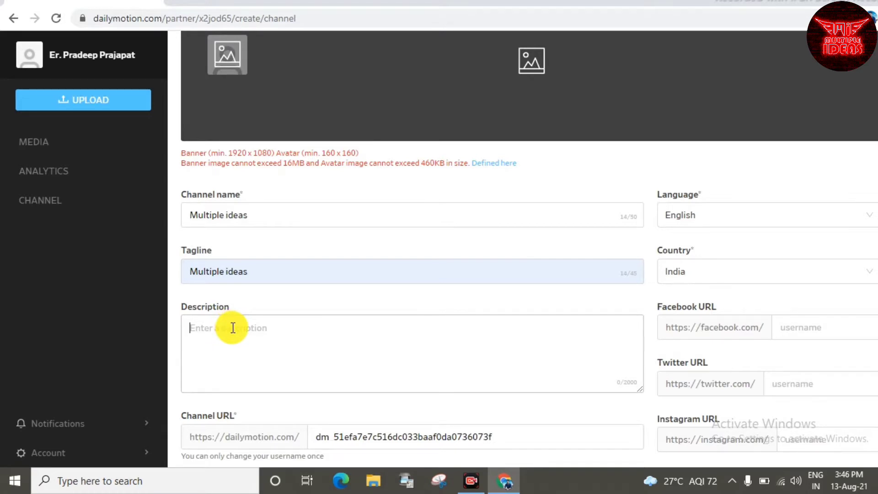
scroll(232, 328, down, 1)
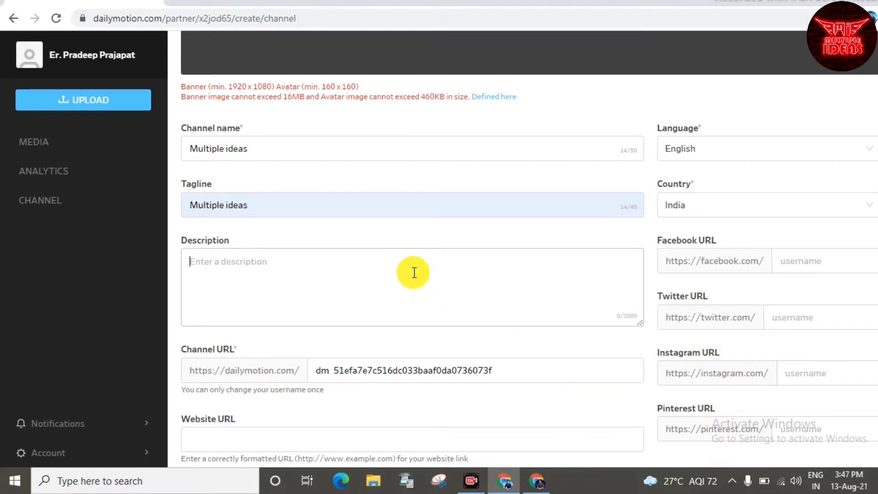
key(ctrl+v)
scroll(295, 288, up, 5)
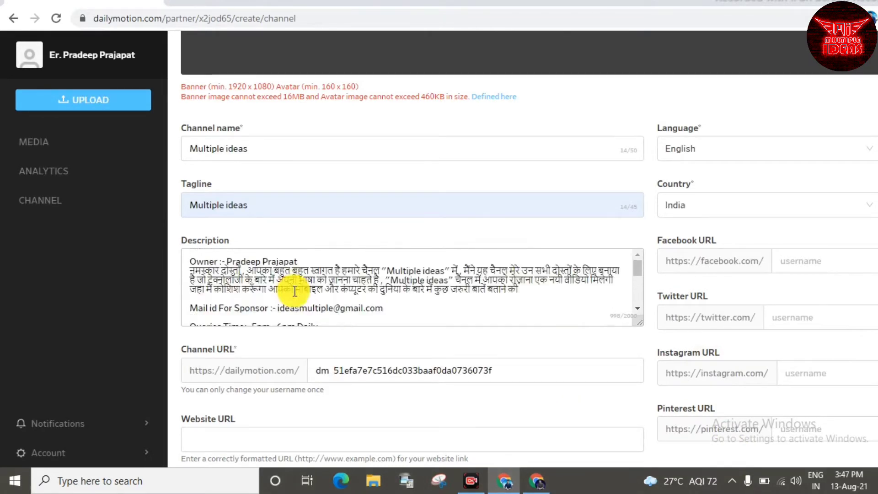
scroll(295, 290, down, 4)
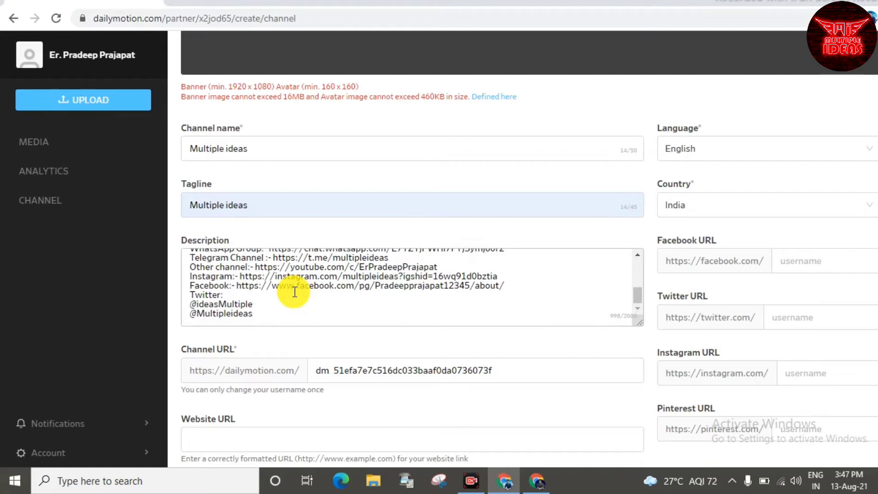
scroll(293, 298, down, 1)
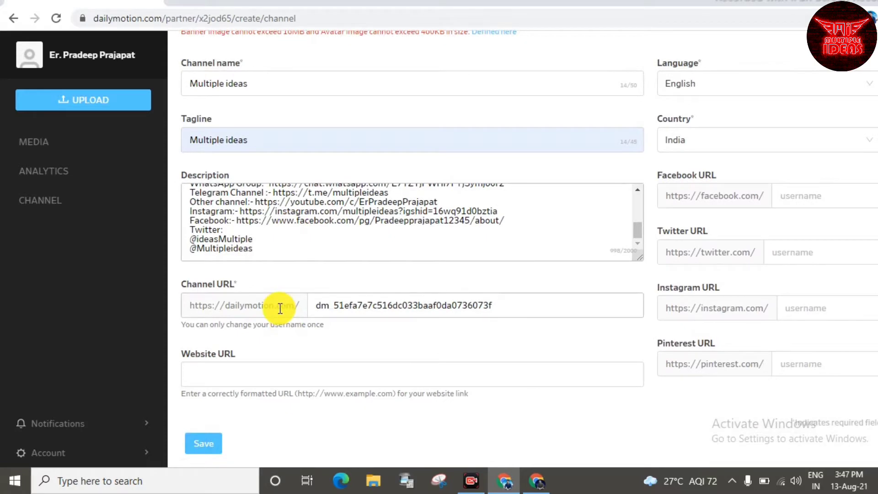
click(537, 306)
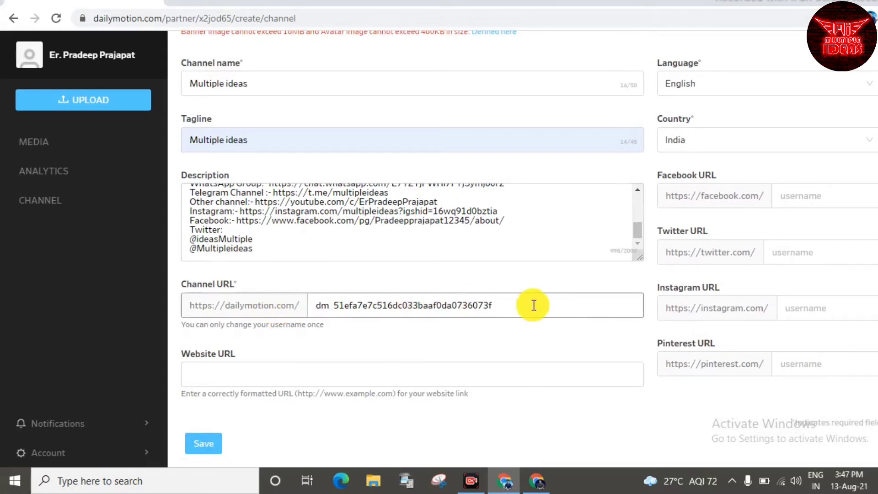
key(BackSpace)
key(BackSpace)
key(BackSpace)
key(BackSpace)
key(BackSpace)
key(BackSpace)
key(BackSpace)
key(BackSpace)
key(BackSpace)
key(BackSpace)
key(BackSpace)
key(BackSpace)
key(BackSpace)
key(BackSpace)
key(BackSpace)
key(BackSpace)
key(BackSpace)
key(BackSpace)
key(BackSpace)
key(BackSpace)
key(BackSpace)
key(BackSpace)
key(BackSpace)
key(BackSpace)
key(BackSpace)
key(BackSpace)
key(BackSpace)
key(BackSpace)
key(BackSpace)
key(BackSpace)
key(BackSpace)
key(BackSpace)
key(BackSpace)
key(BackSpace)
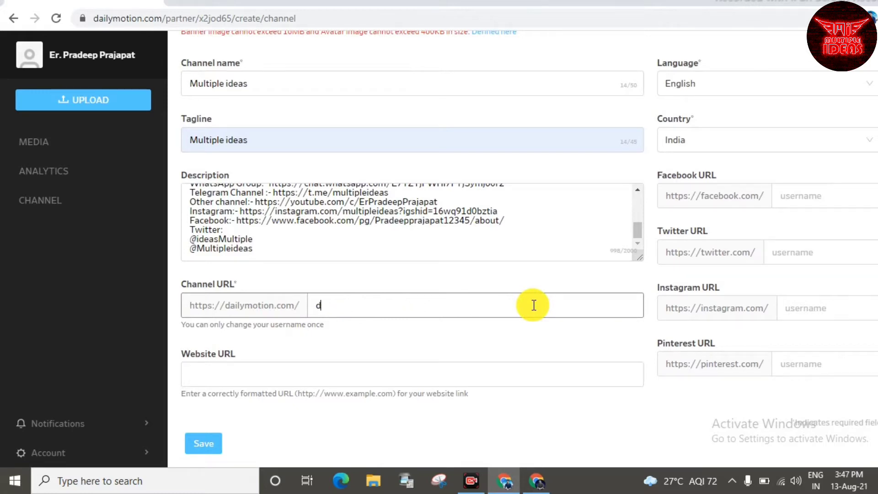
key(BackSpace)
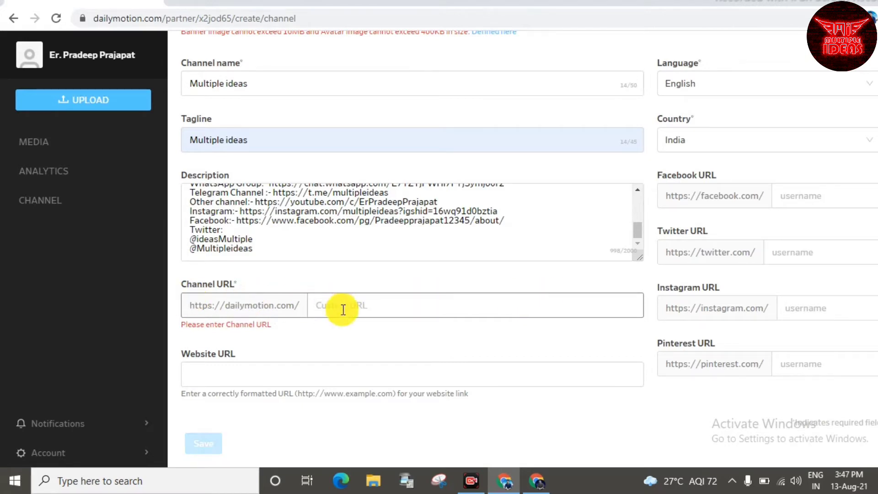
text(multipleideas)
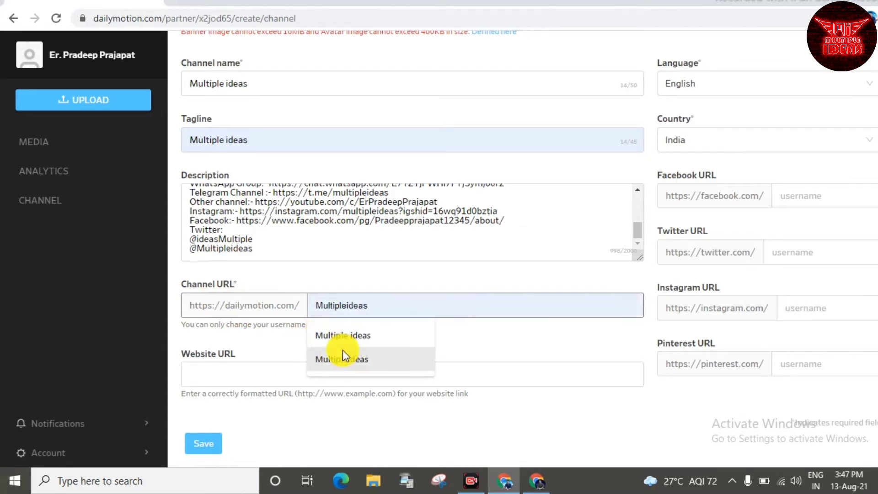
click(344, 354)
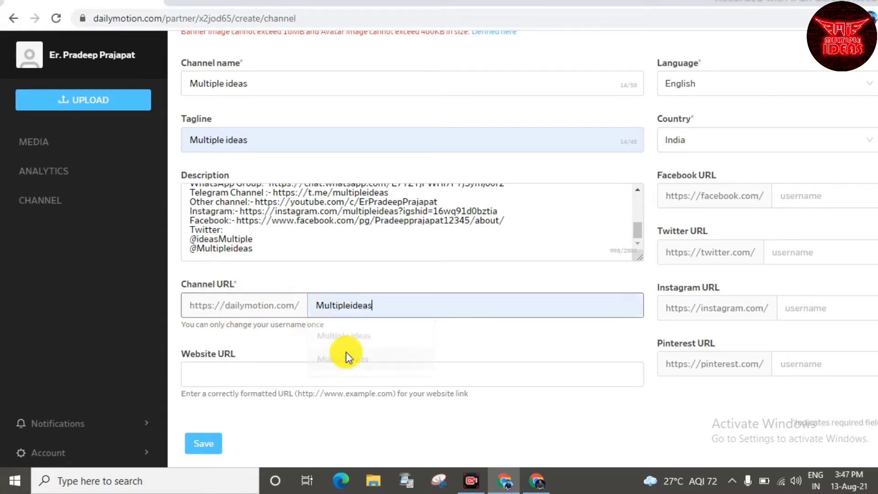
click(318, 366)
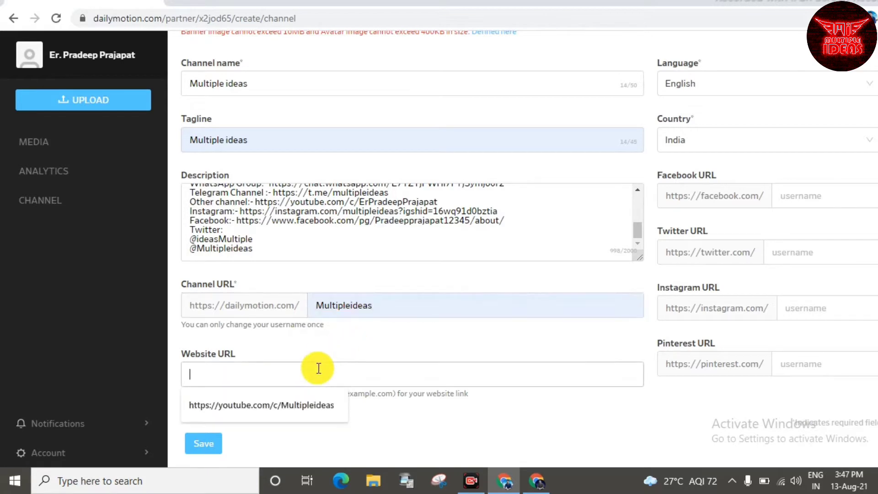
click(315, 406)
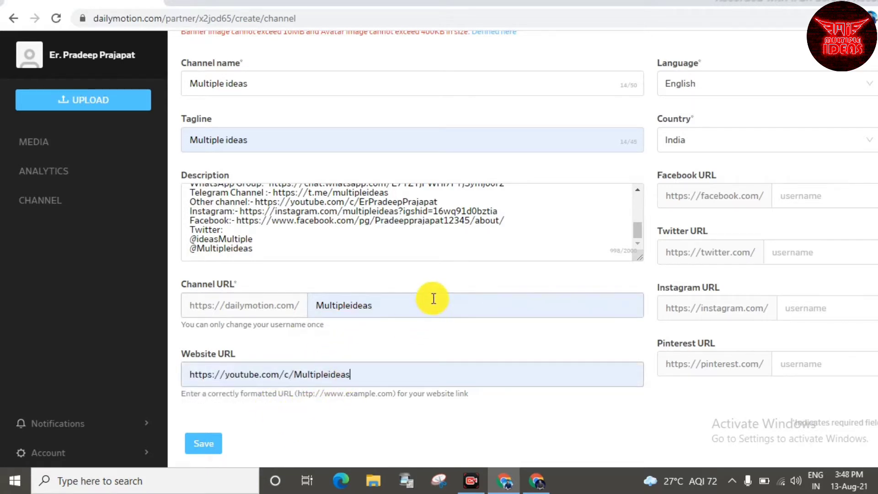
Step: Copy the full Facebook page link from the channel description into the Facebook URL
scroll(432, 274, up, 3)
scroll(436, 303, down, 3)
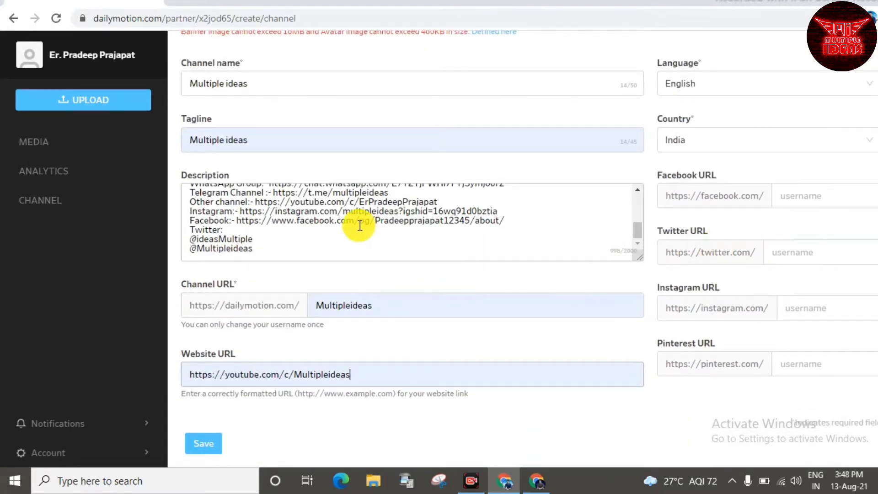
drag(273, 224, 359, 223)
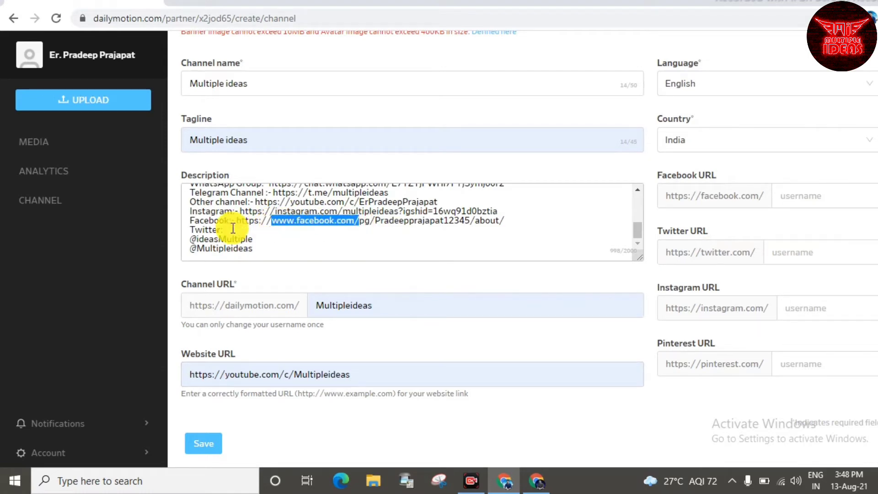
drag(236, 220, 583, 231)
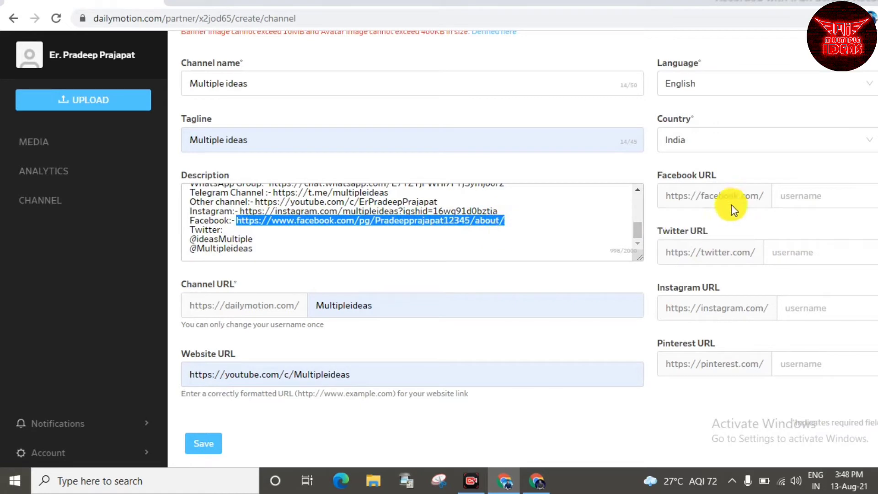
click(717, 197)
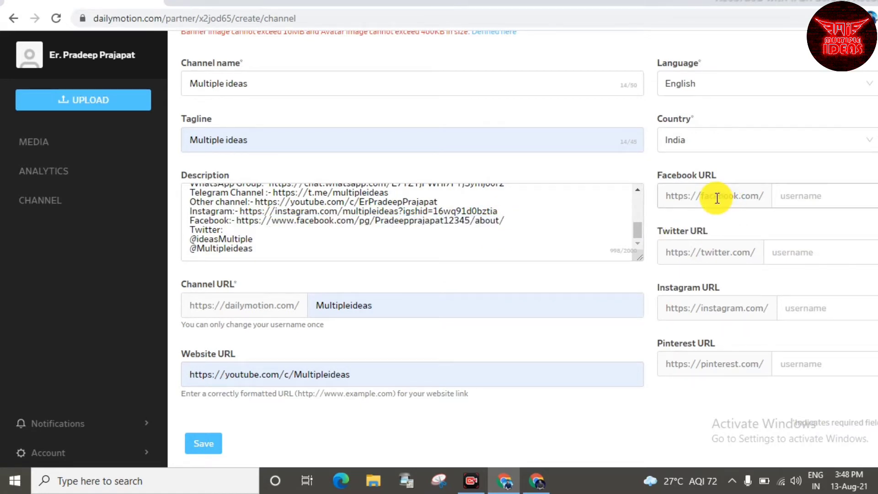
click(786, 198)
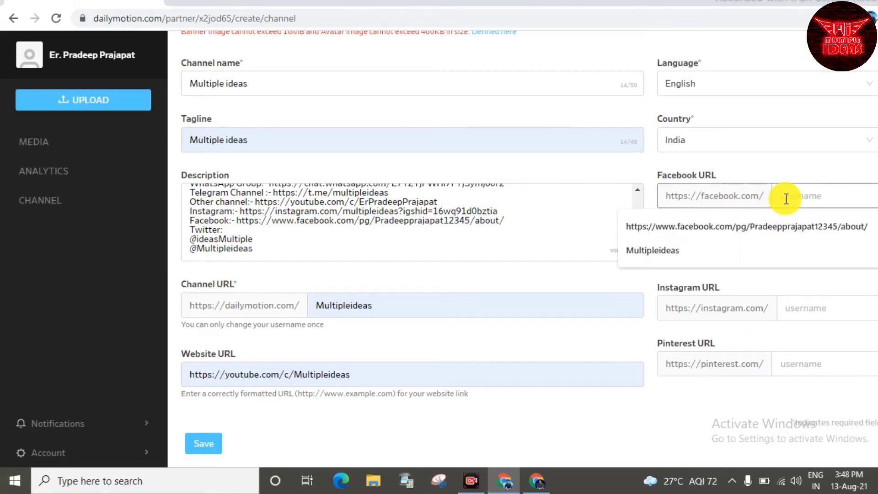
key(ctrl+v)
click(741, 255)
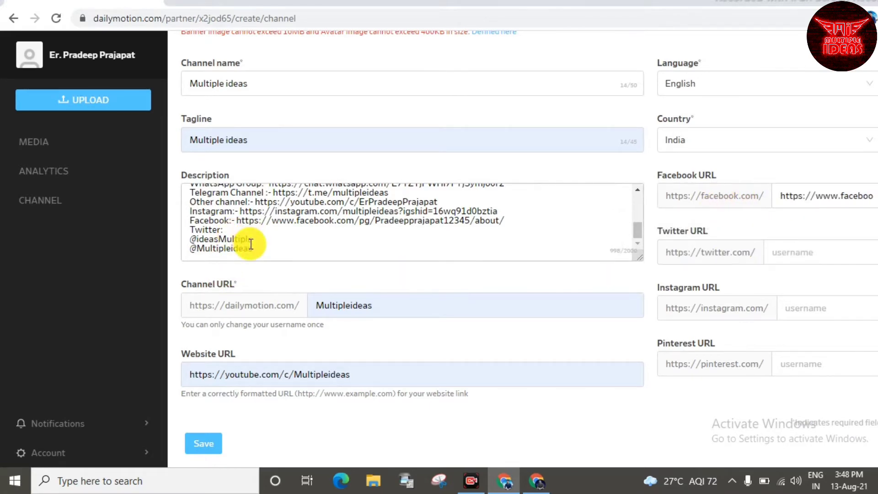
drag(255, 249, 194, 249)
drag(255, 238, 194, 242)
key(ctrl+c)
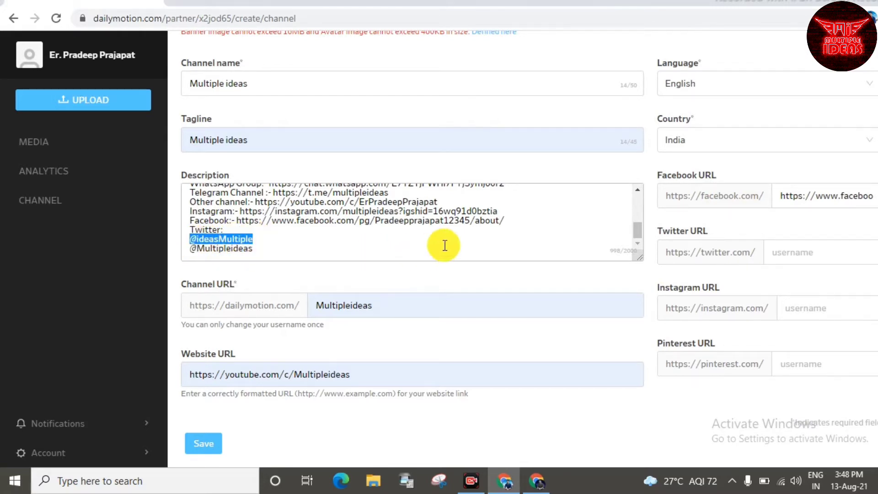
click(775, 252)
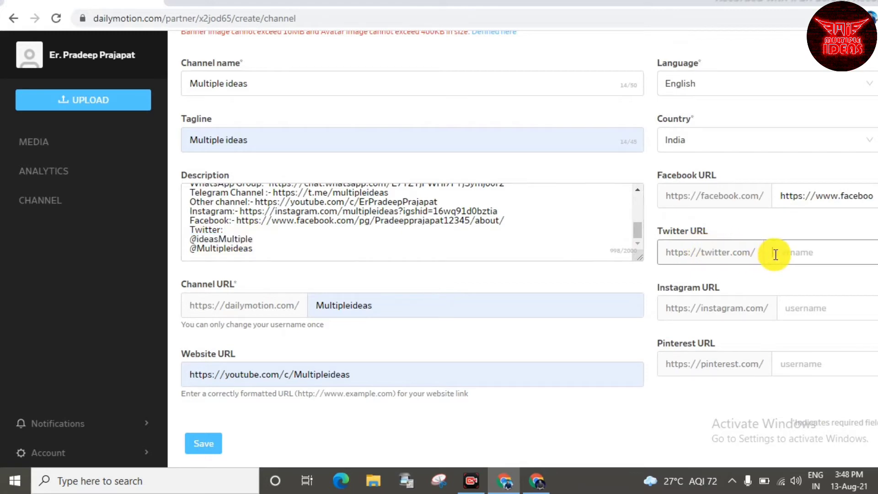
key(ctrl+v)
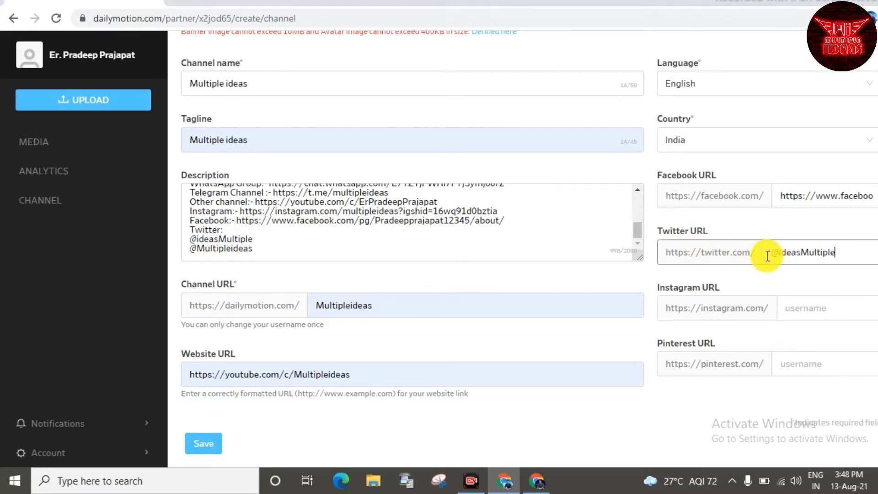
Step: Try to use the full Instagram link from the channel description as the Instagram URL
click(741, 307)
scroll(333, 268, up, 2)
scroll(333, 270, down, 1)
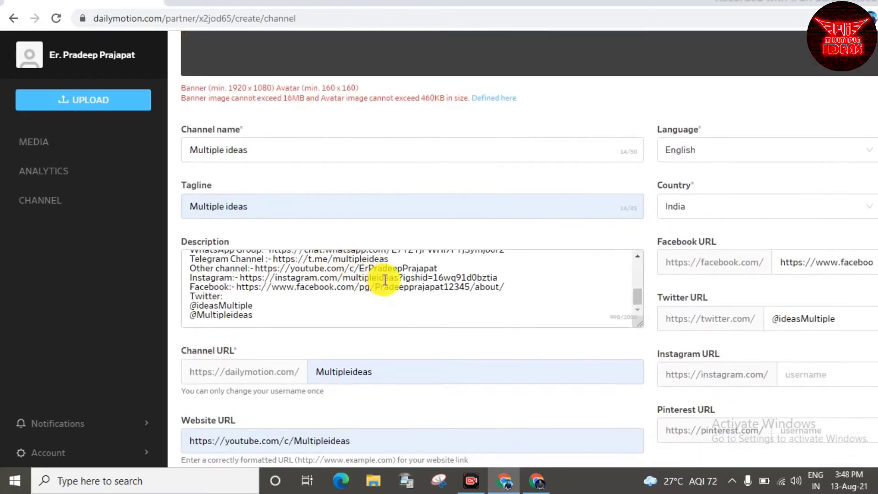
scroll(411, 276, up, 1)
scroll(412, 276, down, 2)
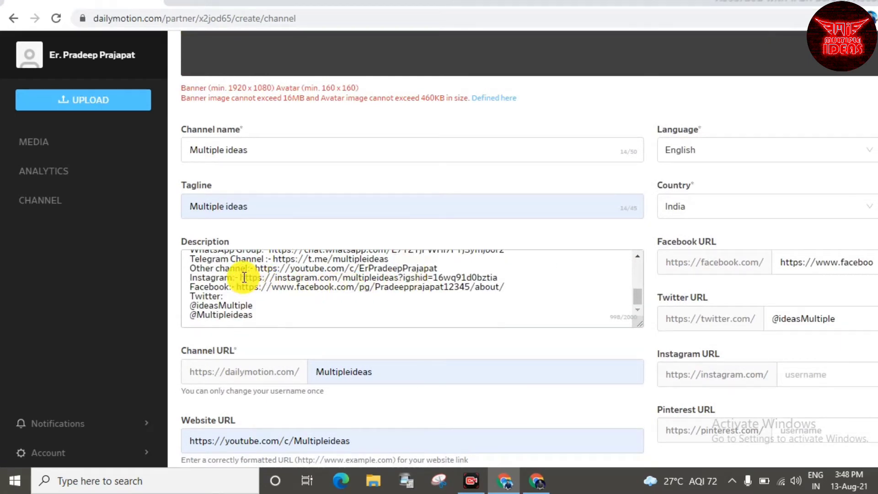
drag(239, 278, 498, 280)
key(ctrl+c)
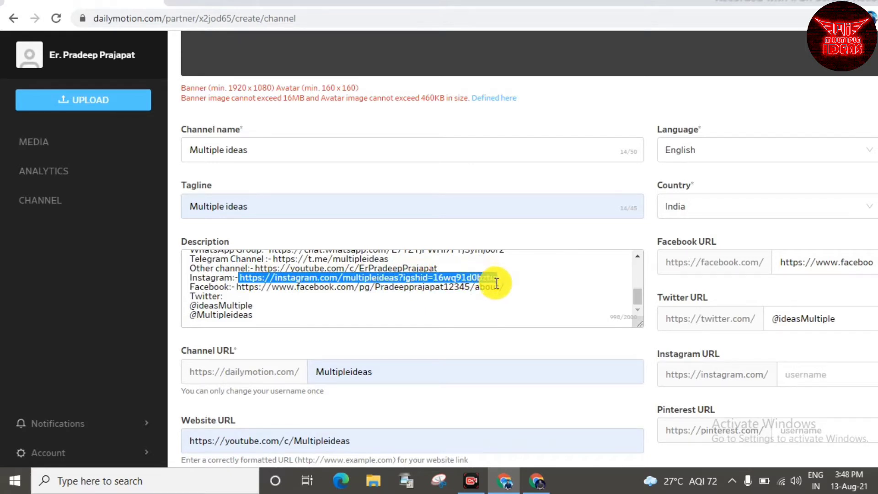
scroll(755, 300, down, 1)
click(803, 308)
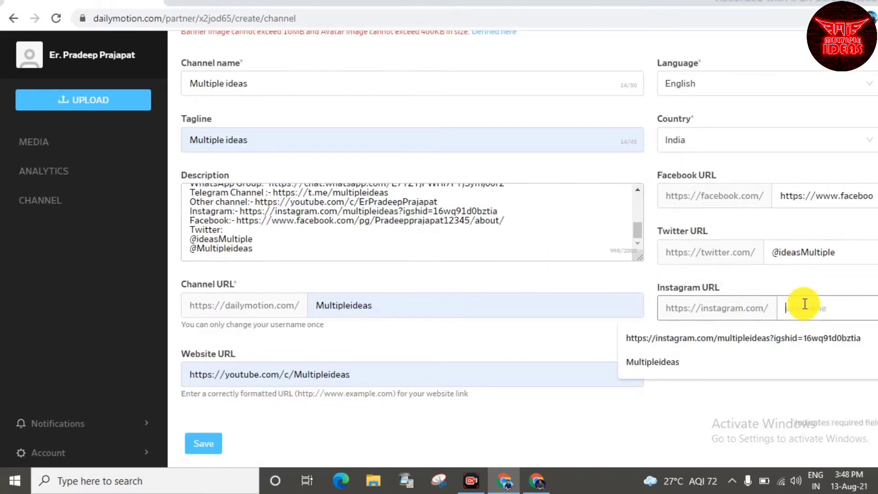
key(ctrl+v)
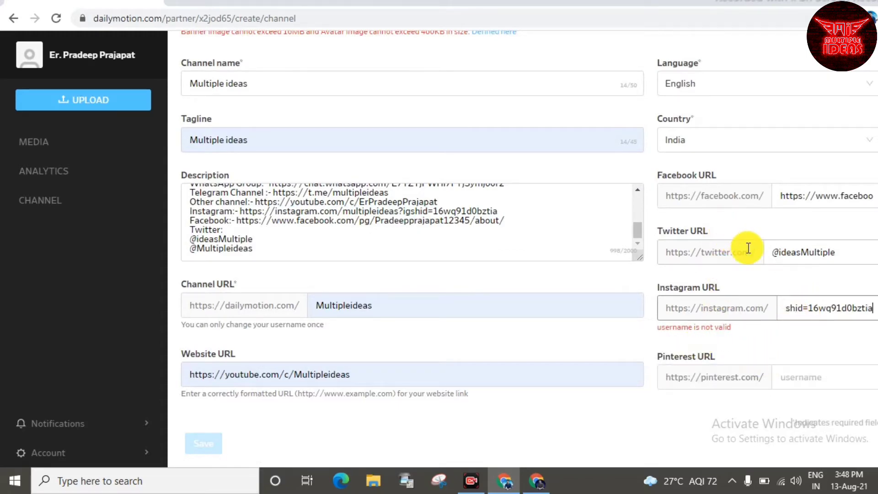
scroll(746, 249, up, 3)
scroll(748, 248, down, 3)
scroll(744, 206, up, 2)
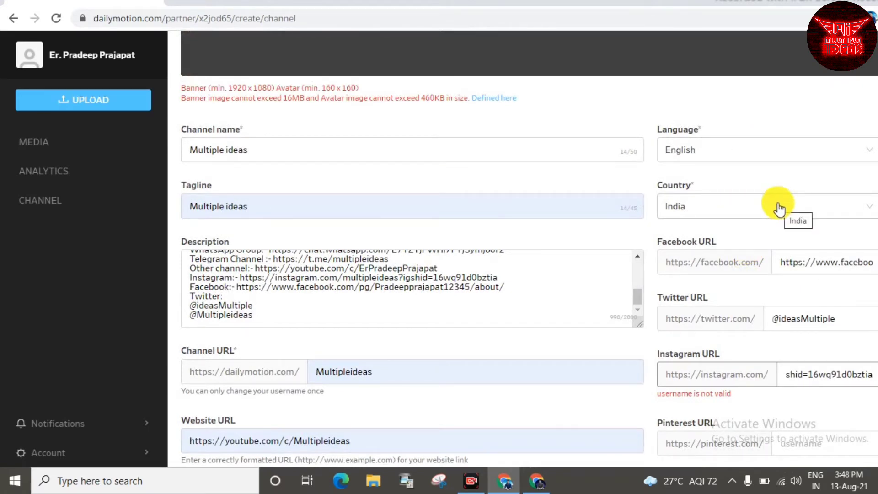
scroll(779, 208, down, 2)
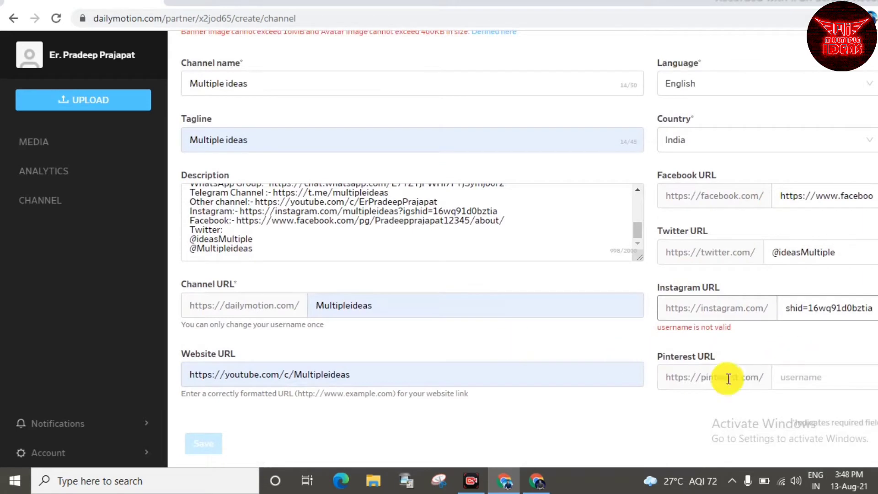
click(609, 338)
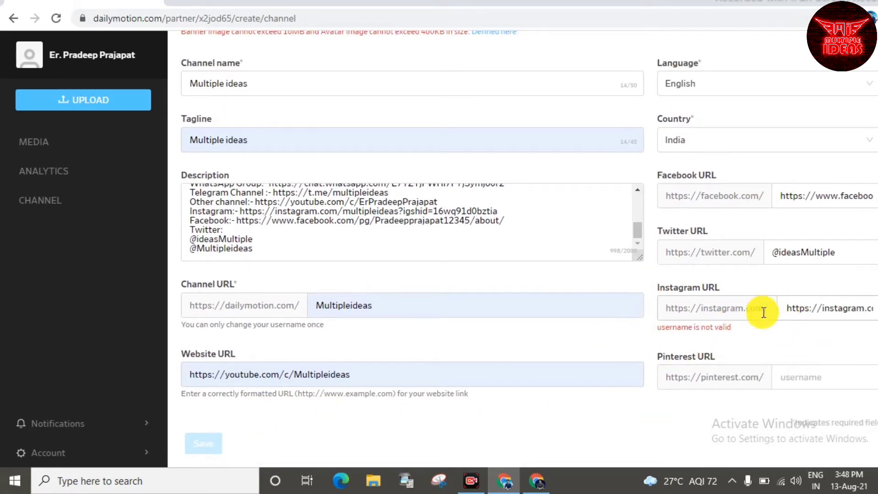
Step: Try to shorten the Instagram URL by removing the ?igshid=16wq91d0bztia suffix after multipleideas
click(805, 308)
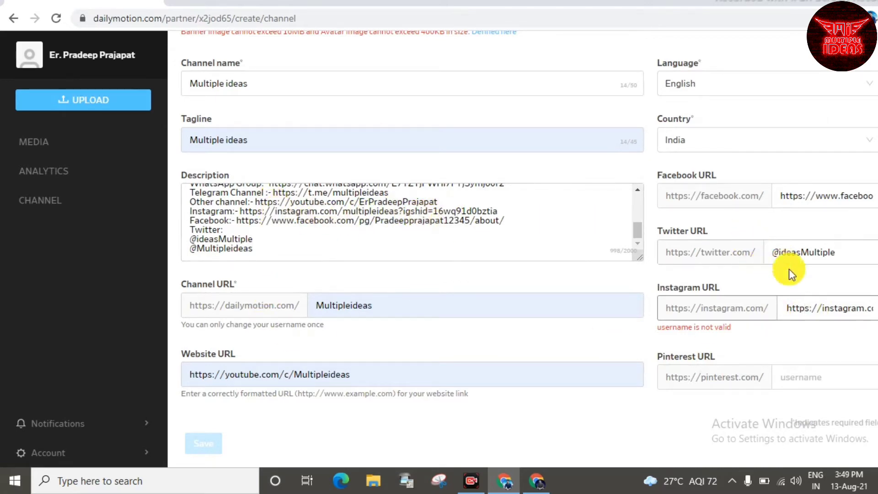
key(Right)
key(Right)
key(Right)
key(Right)
key(Right)
key(Right)
key(Right)
key(Right)
key(Right)
key(Right)
key(Right)
key(Right)
key(Right)
key(Right)
key(Right)
key(Right)
key(Right)
key(Right)
key(Right)
key(Right)
key(BackSpace)
key(BackSpace)
key(BackSpace)
key(BackSpace)
key(BackSpace)
key(BackSpace)
key(BackSpace)
key(BackSpace)
key(BackSpace)
key(BackSpace)
key(BackSpace)
key(BackSpace)
key(BackSpace)
key(BackSpace)
key(BackSpace)
key(BackSpace)
key(BackSpace)
key(BackSpace)
key(BackSpace)
key(BackSpace)
key(BackSpace)
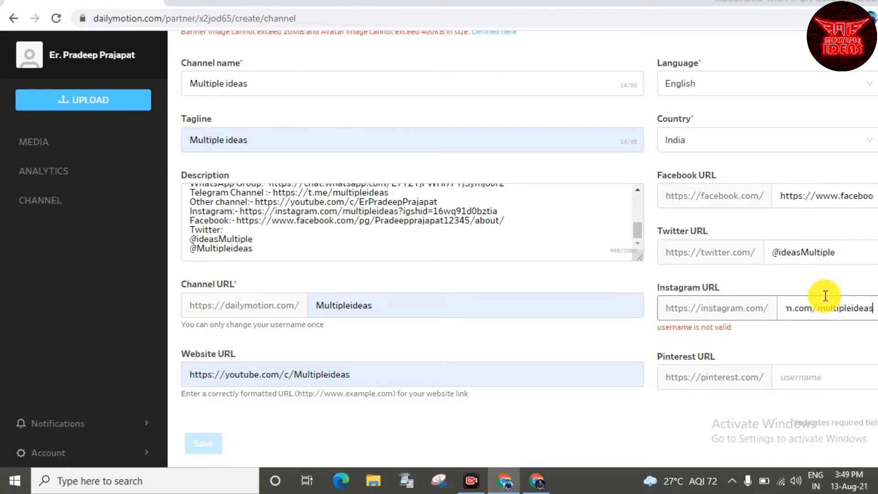
Step: Clear the Instagram URL completely and save the channel profile
click(514, 274)
click(841, 308)
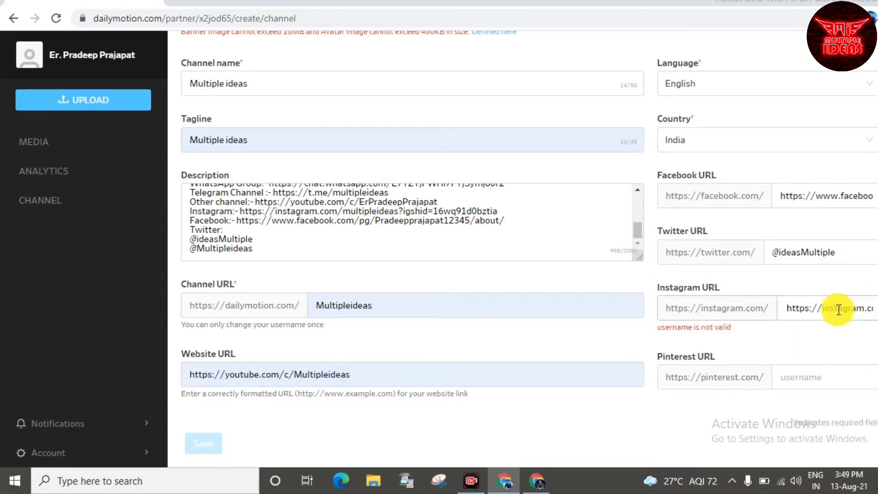
key(End)
key(BackSpace)
key(BackSpace)
key(BackSpace)
key(BackSpace)
key(BackSpace)
key(BackSpace)
key(BackSpace)
key(BackSpace)
key(BackSpace)
key(BackSpace)
key(BackSpace)
key(BackSpace)
key(BackSpace)
key(BackSpace)
key(BackSpace)
key(BackSpace)
key(BackSpace)
key(BackSpace)
key(BackSpace)
key(BackSpace)
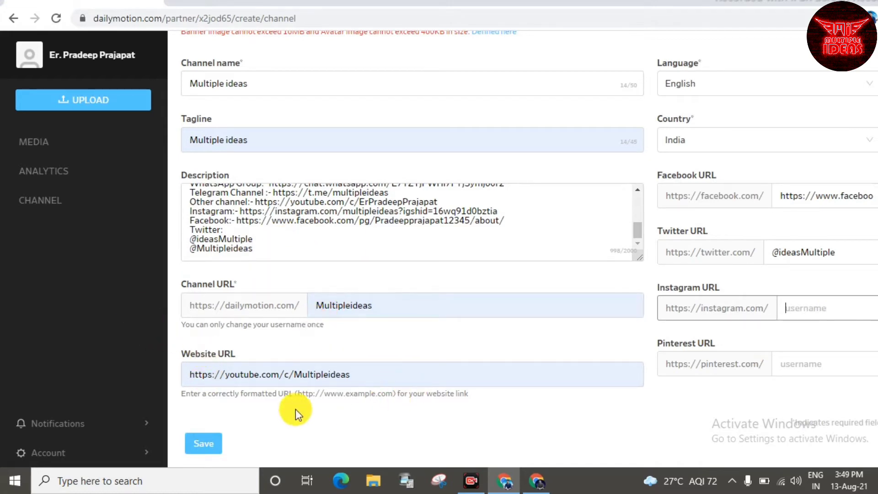
click(211, 453)
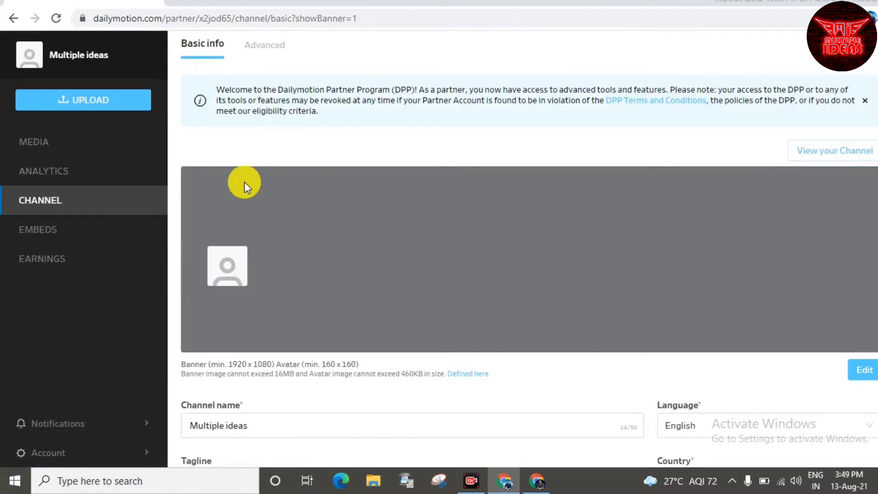
Step: Review the saved channel's basic info and featured videos section, and dismiss the partner program welcome notice
scroll(463, 295, down, 4)
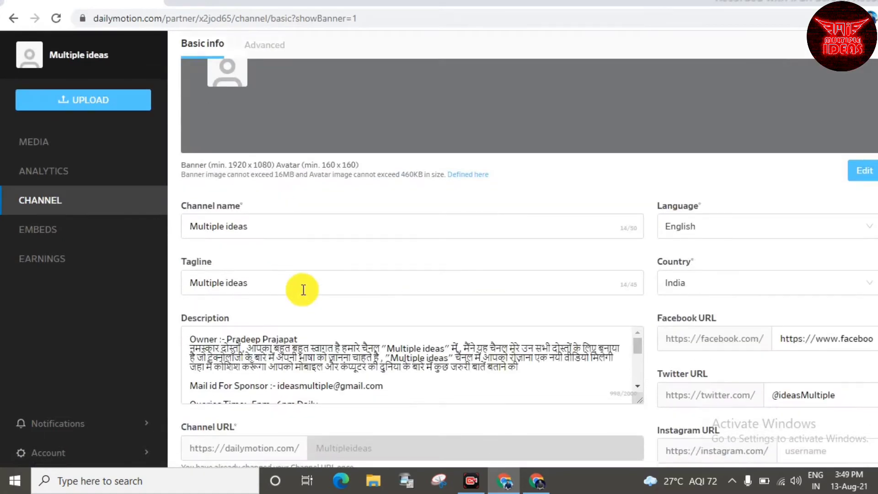
scroll(343, 274, down, 3)
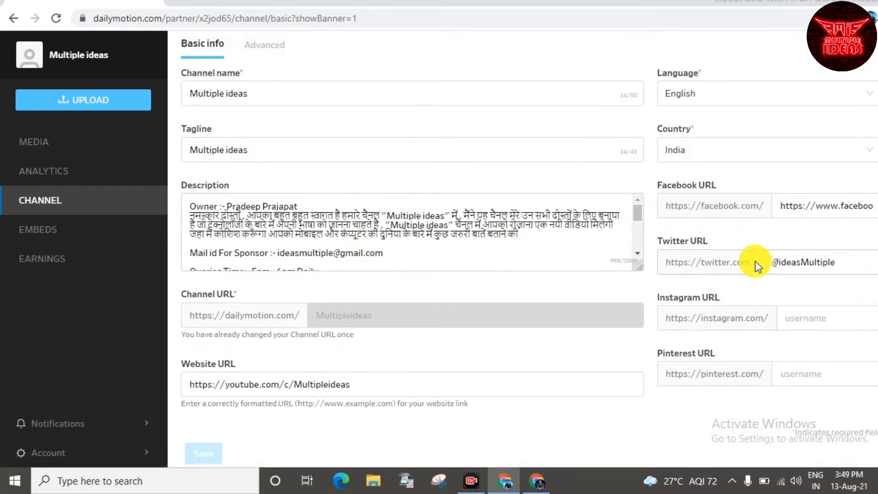
scroll(438, 369, down, 4)
scroll(369, 388, down, 2)
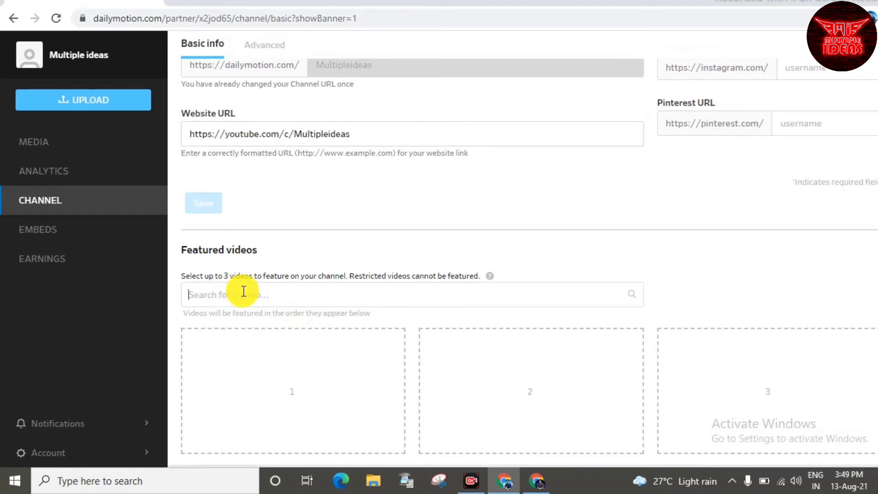
click(294, 304)
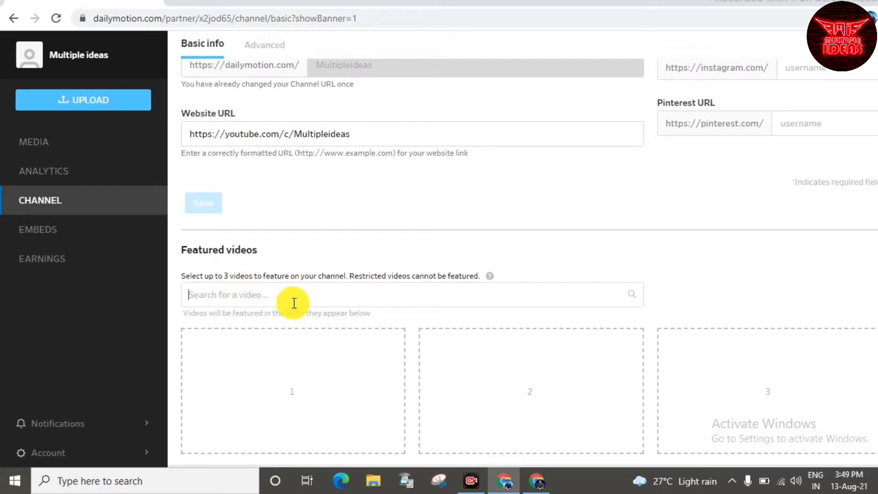
scroll(294, 303, up, 10)
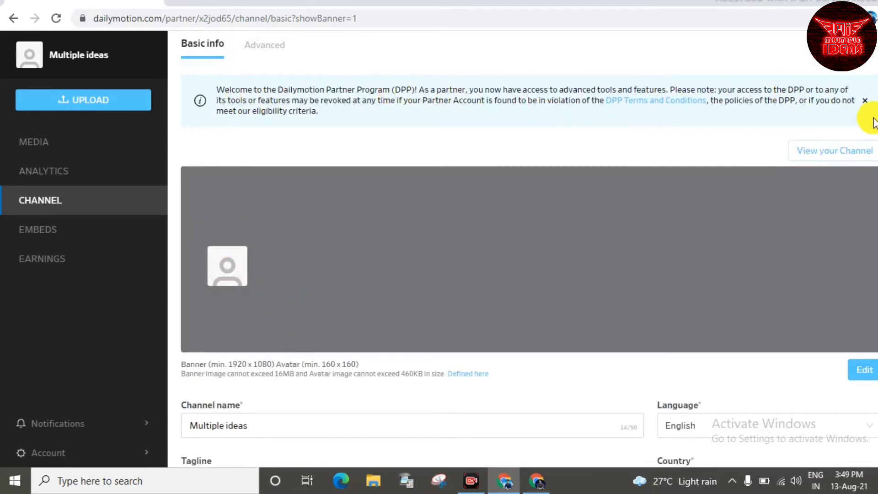
click(865, 100)
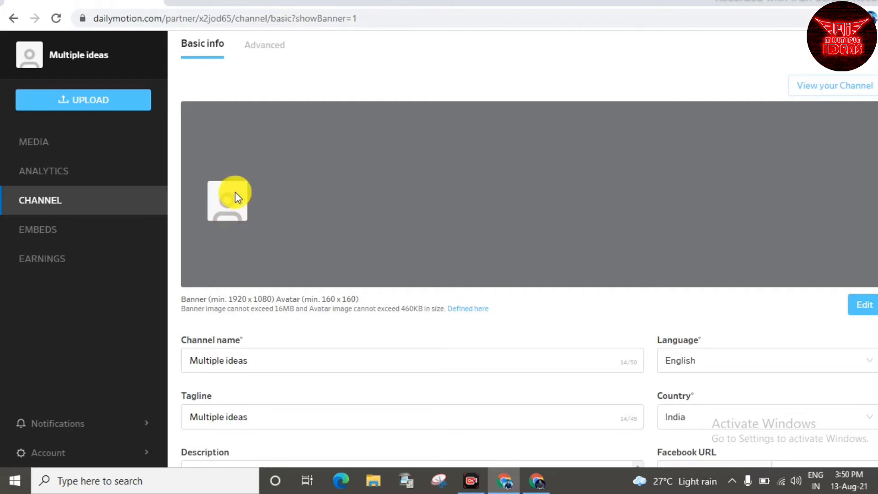
Step: Set the channel as not created for kids in the advanced channel settings and save the choice
click(256, 45)
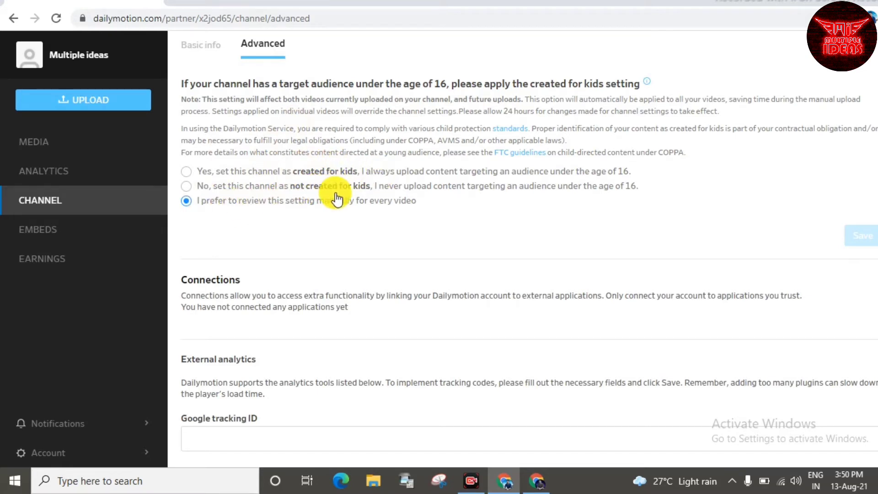
click(186, 186)
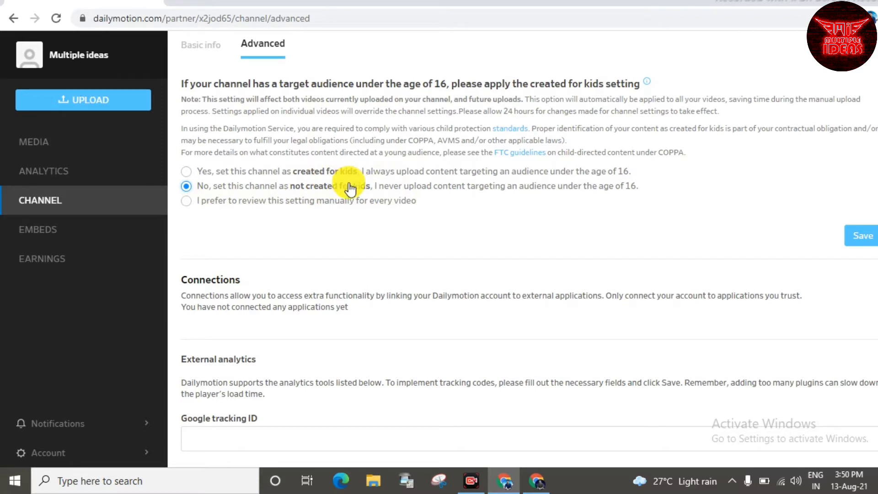
scroll(277, 255, down, 3)
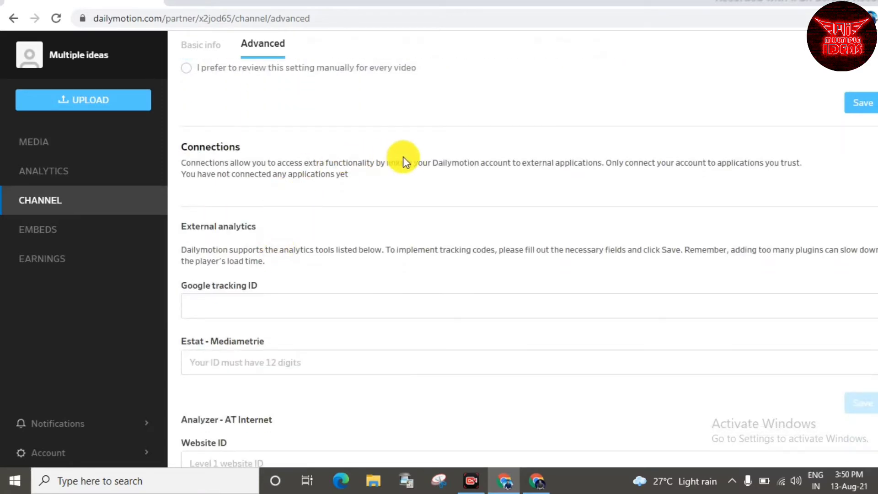
click(859, 100)
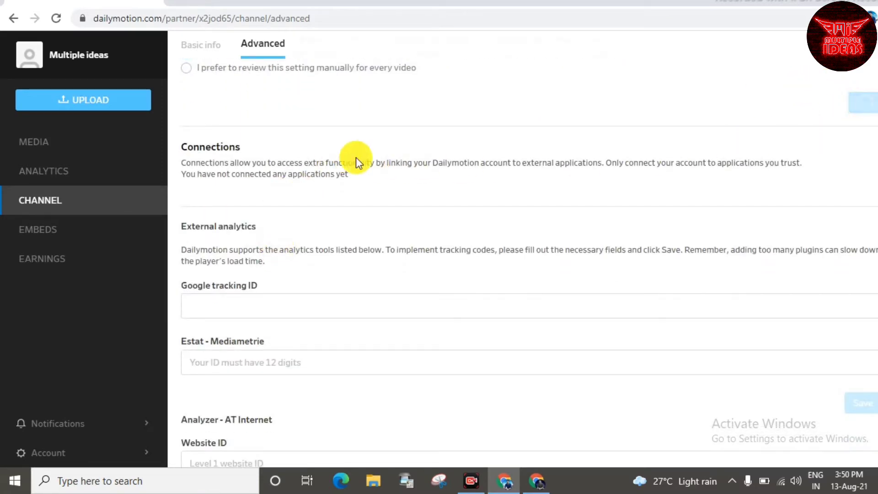
Step: Look through the external analytics and API key settings, and check the media section's videos and playlists
scroll(342, 147, down, 3)
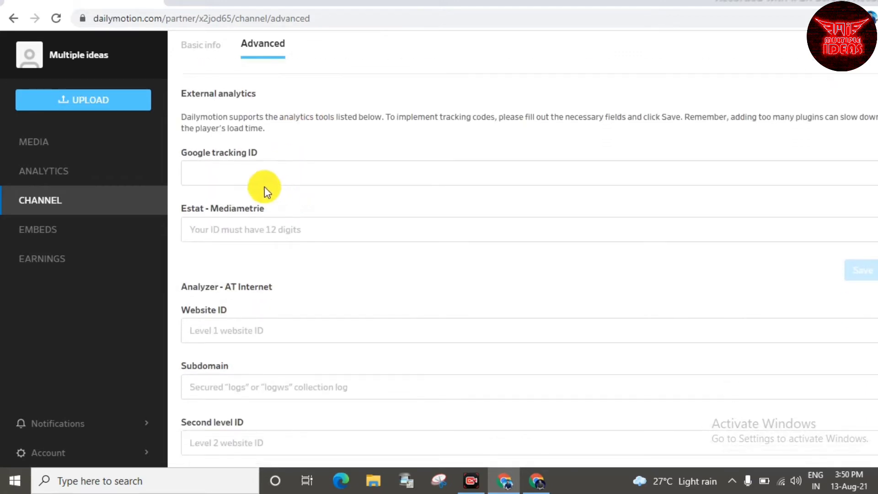
scroll(259, 187, down, 4)
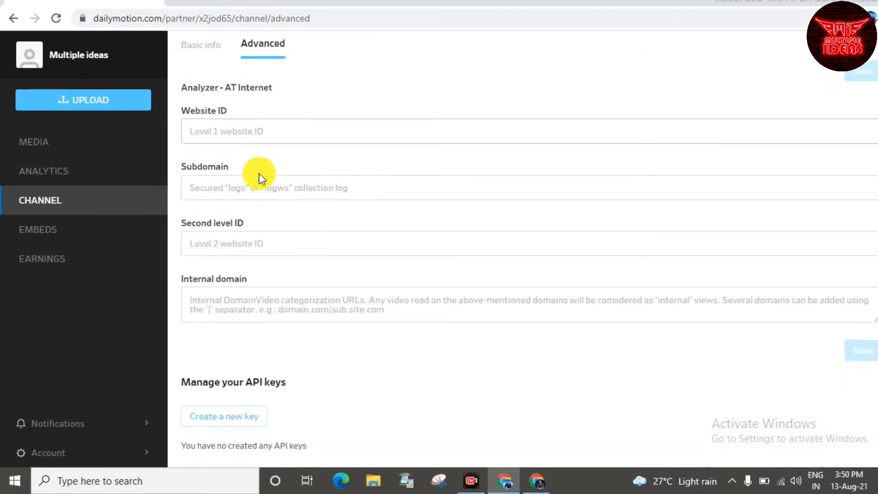
scroll(259, 171, down, 1)
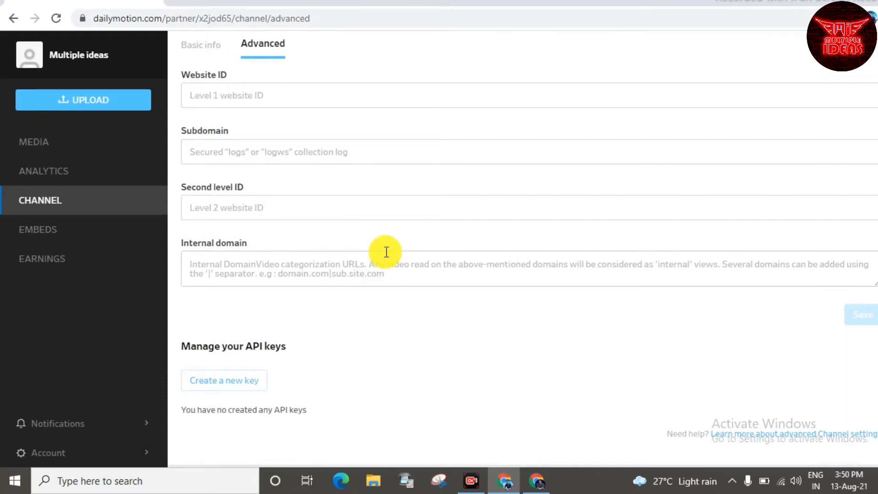
scroll(373, 293, up, 10)
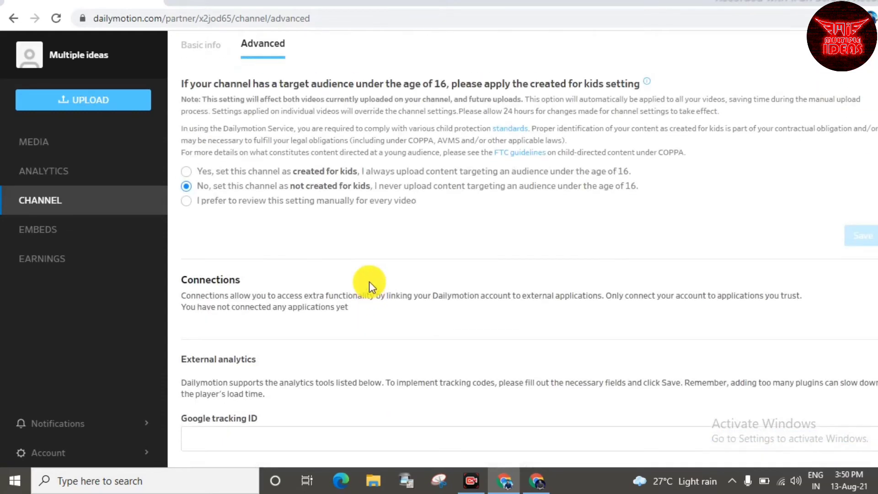
click(63, 158)
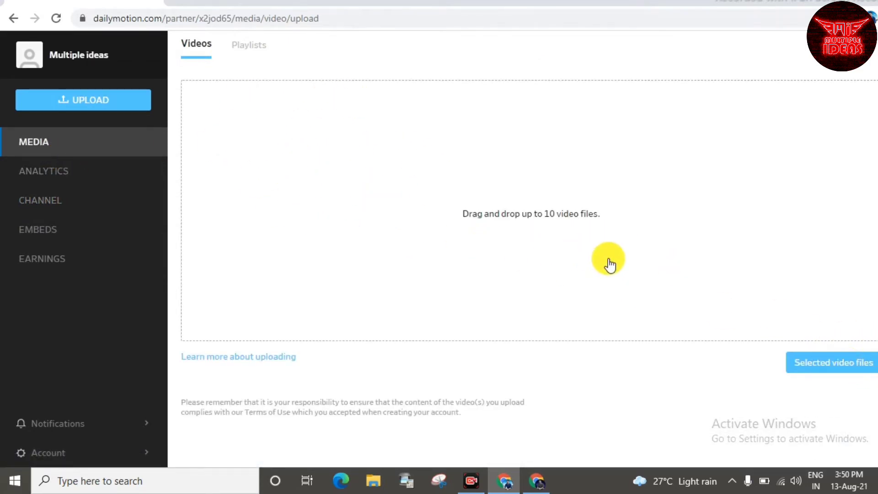
click(251, 54)
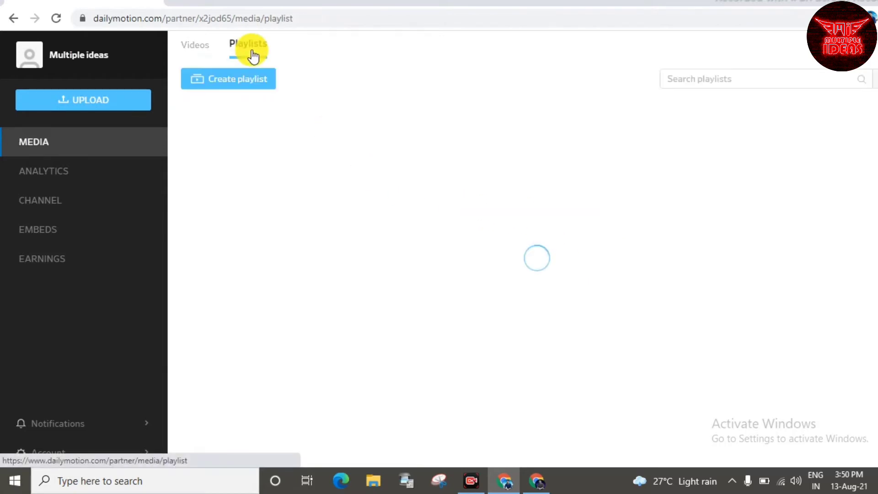
click(191, 48)
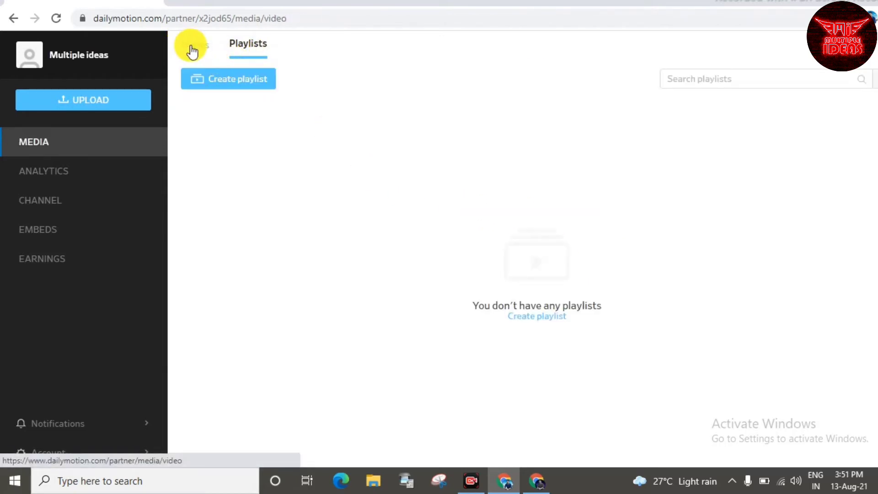
Step: Upload the video file 1080_30_29.77_Aug102021 from New Volume (F:) to the channel
click(130, 97)
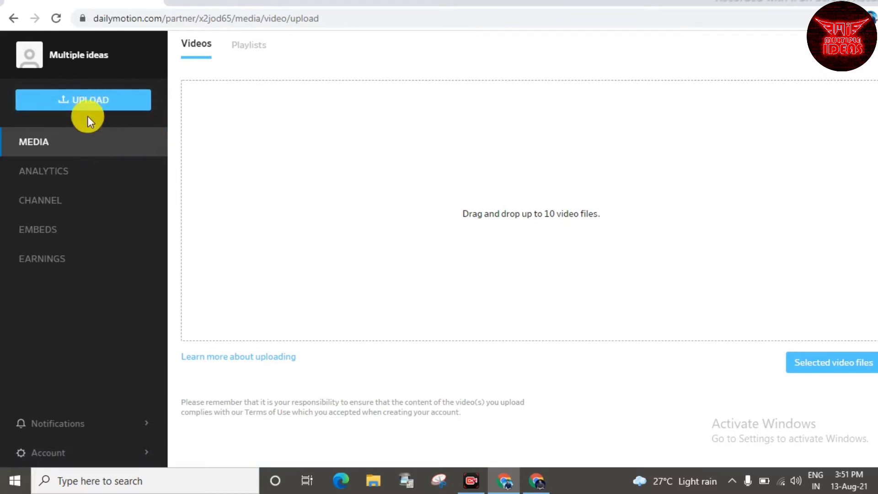
click(69, 202)
click(88, 104)
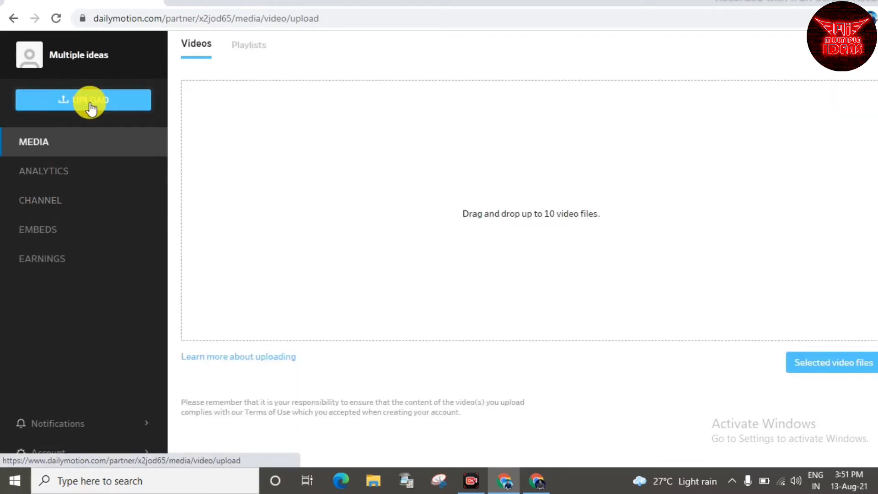
click(832, 364)
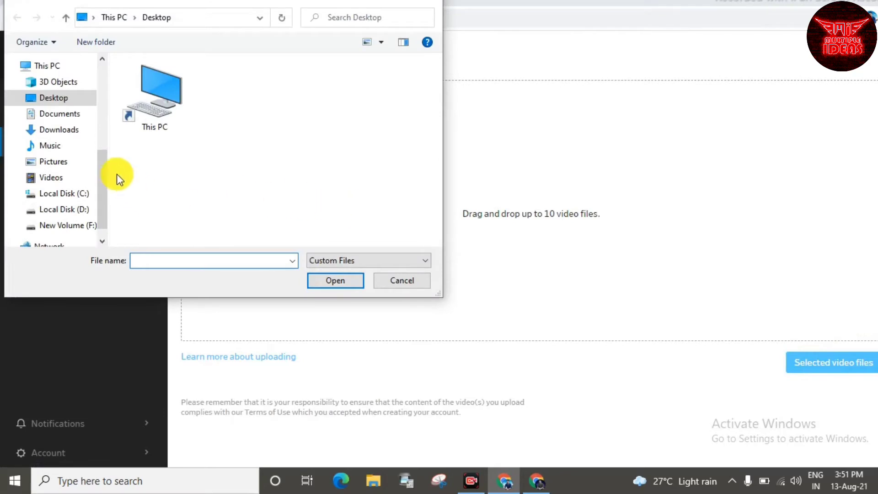
scroll(100, 189, down, 1)
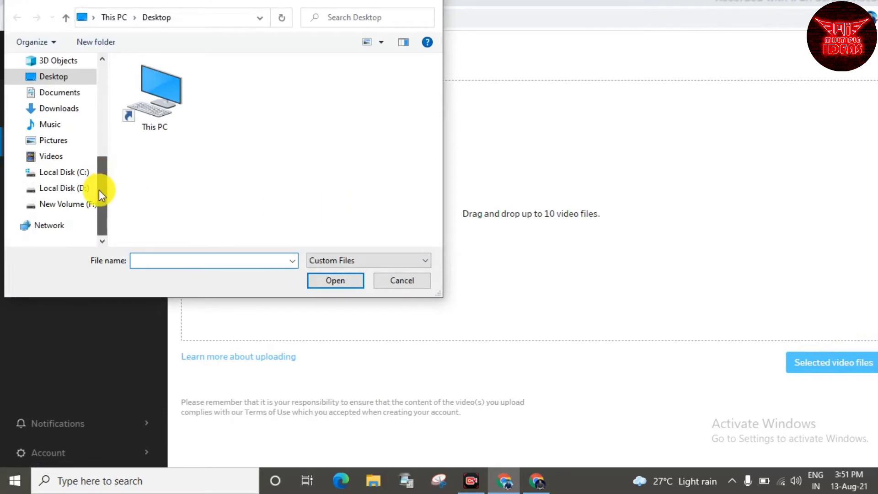
click(87, 204)
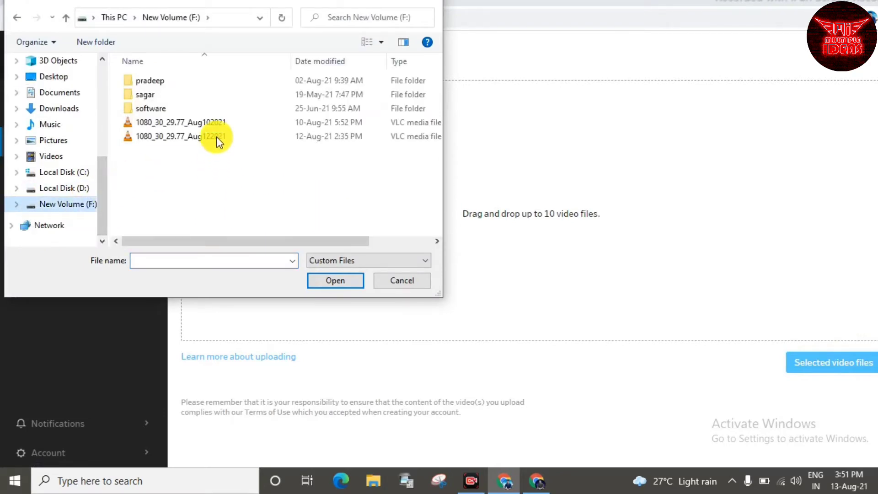
click(218, 122)
click(323, 279)
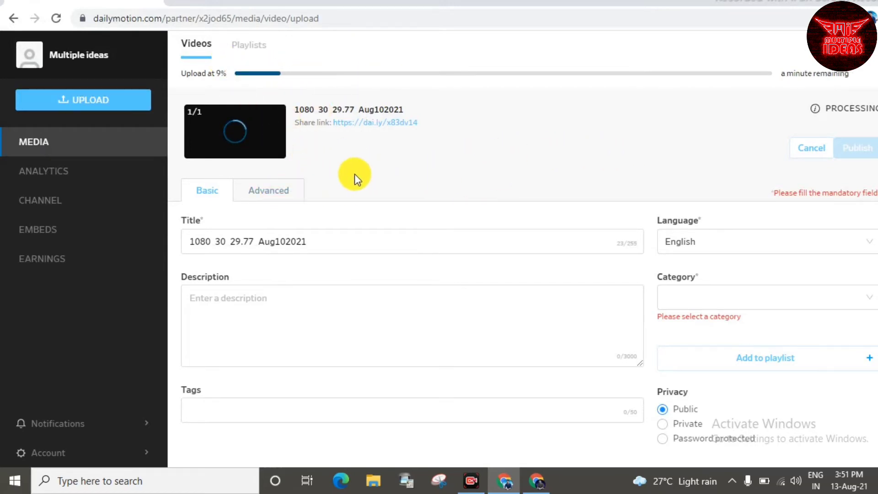
Step: Replace the uploaded video's default title with "how to share"
click(353, 245)
key(BackSpace)
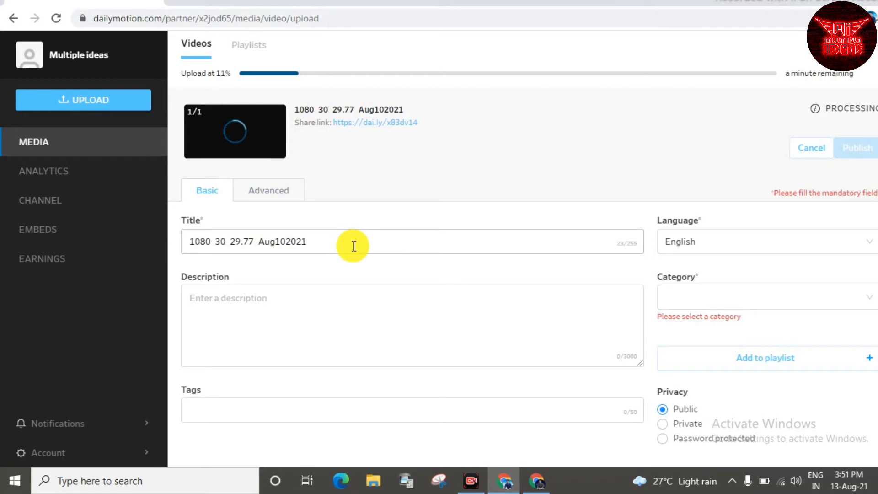
key(ctrl+a)
key(BackSpace)
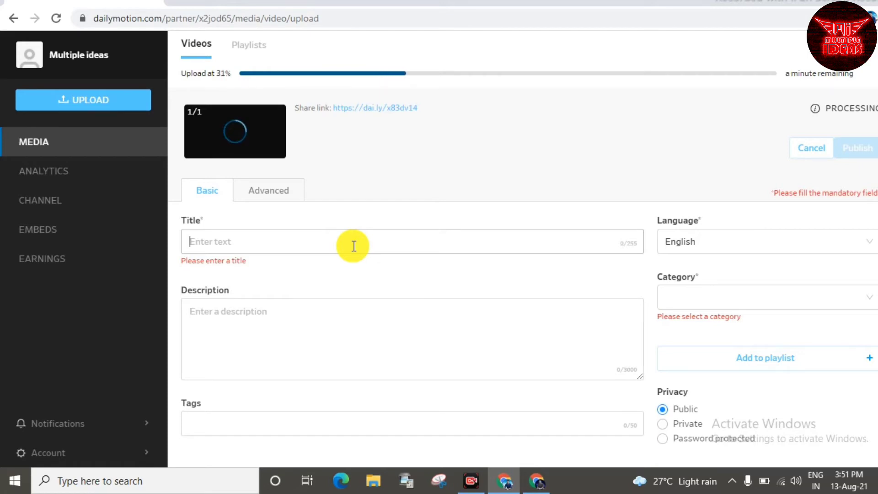
click(354, 246)
text(Ho)
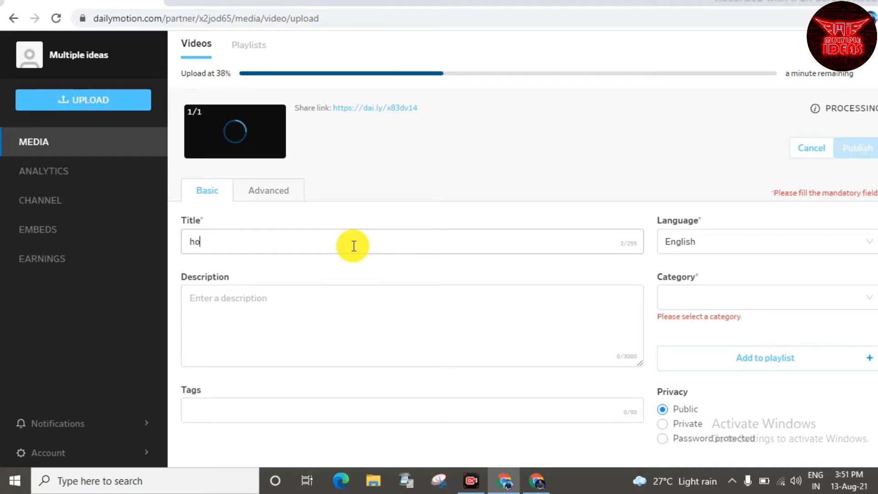
text(w to send)
key(BackSpace)
text(h)
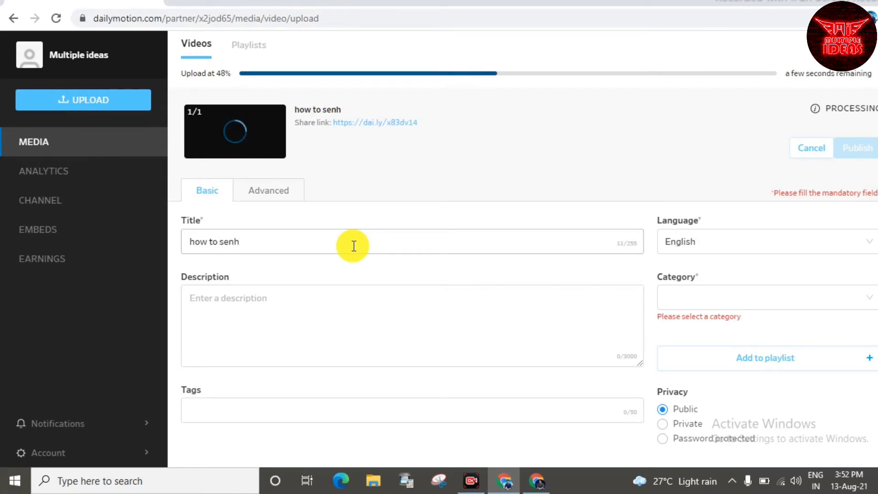
key(BackSpace)
key(BackSpace)
text(hare )
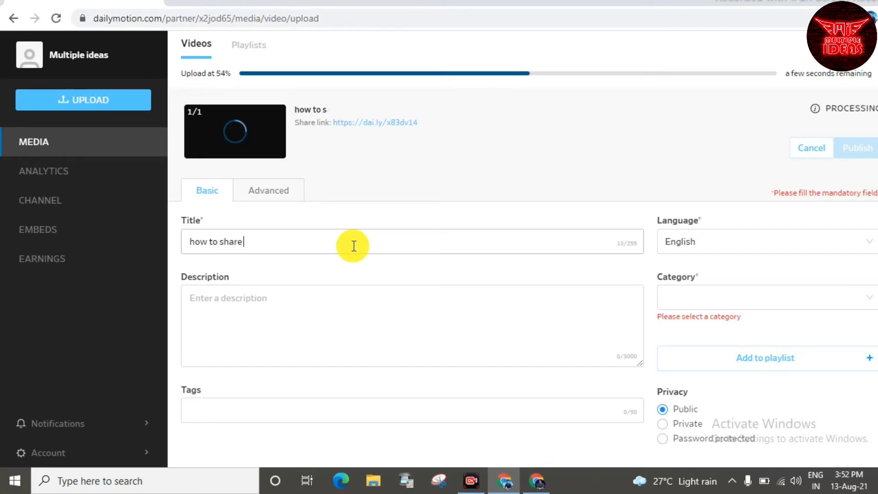
Step: Extend the video title with "big videos | transfer bvery large file withut anyapp"
text(big videos | s)
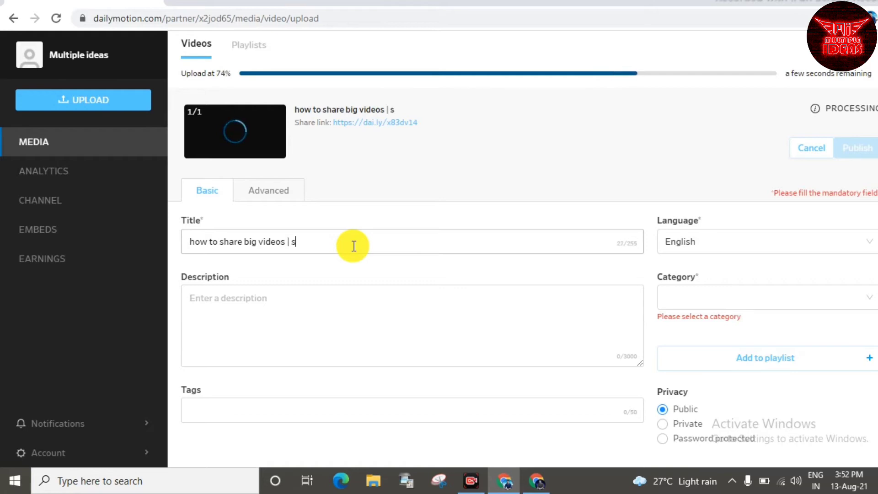
text(ransfer)
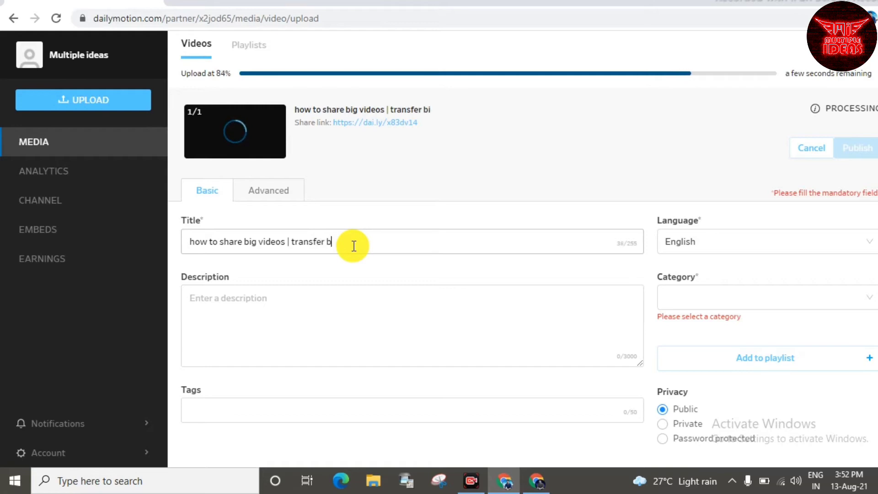
text(bvery b)
text(arge file )
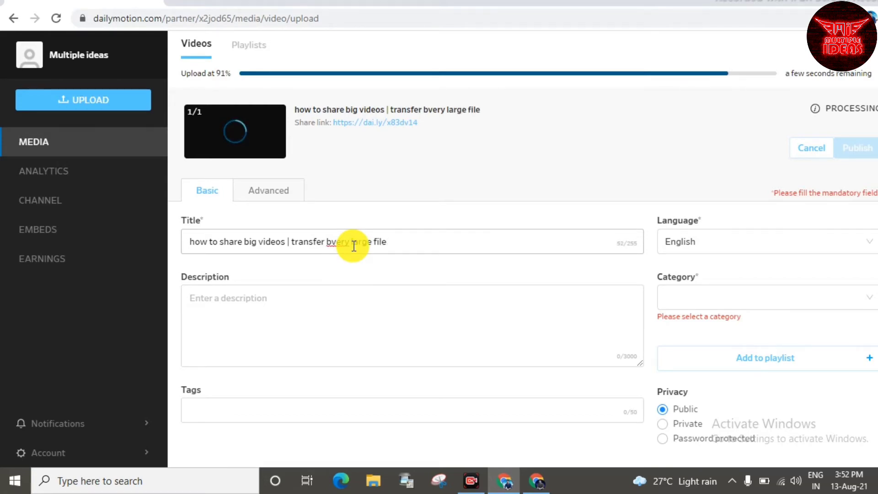
text(withut anyapp)
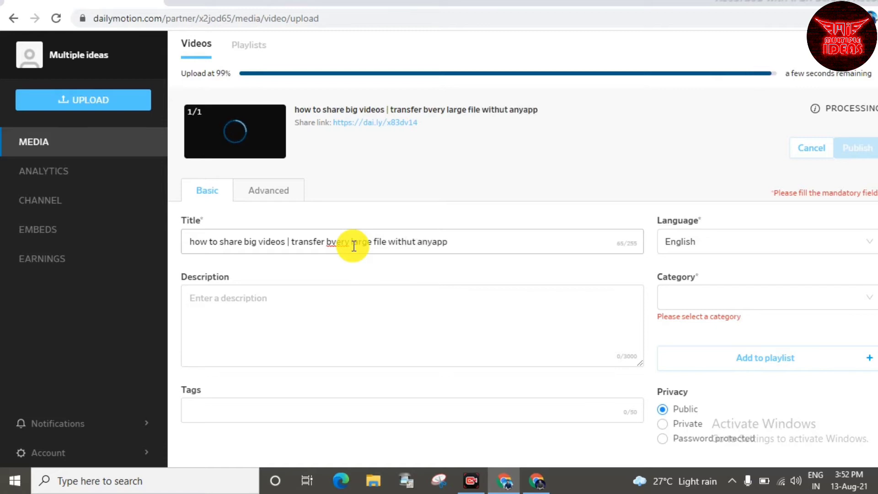
Step: Correct the spacing and spelling at the end of the video title so it reads "without any app"
key(Left)
key(Left)
key(Left)
key(Left)
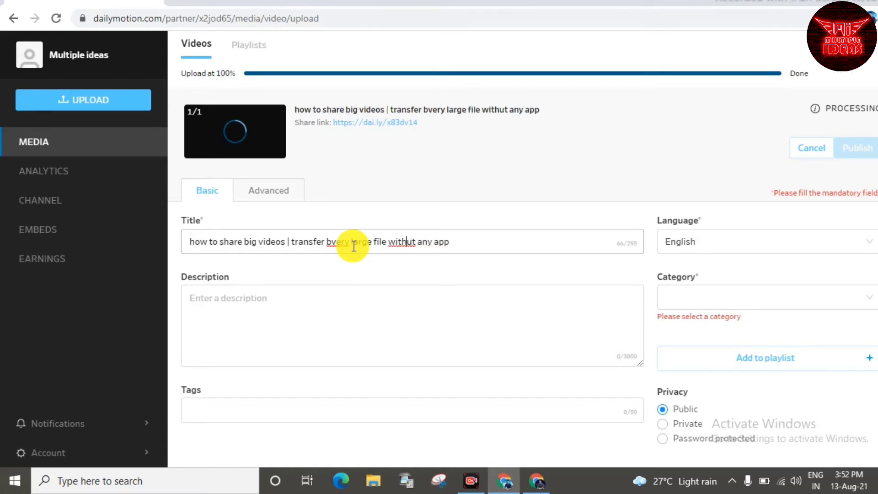
key(Left)
key(Left)
key(Left)
key(Left)
text(o)
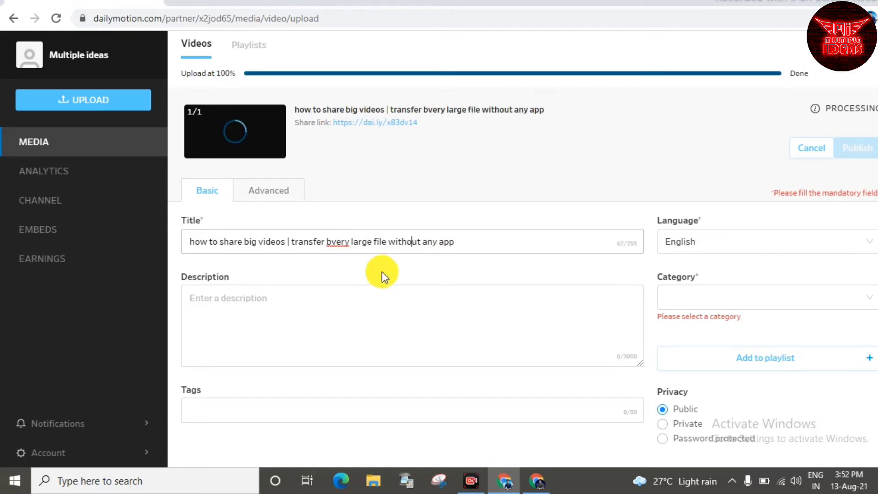
Step: Paste the copied text with the channel's community and social media links into the video description
scroll(382, 272, down, 3)
click(298, 168)
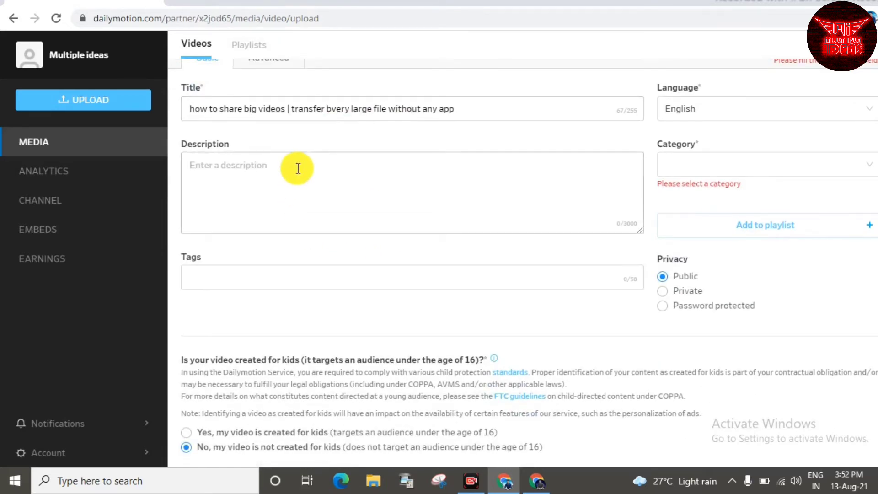
scroll(311, 188, up, 3)
scroll(310, 234, down, 3)
scroll(312, 236, up, 3)
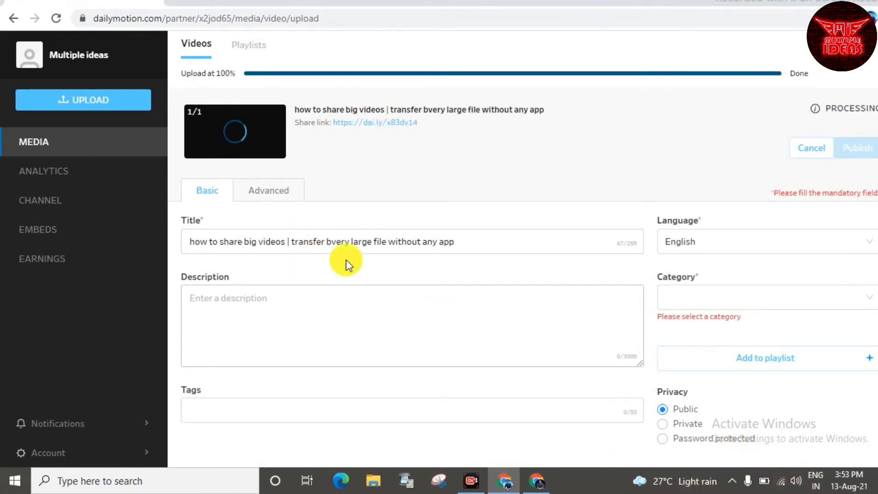
key(ctrl+v)
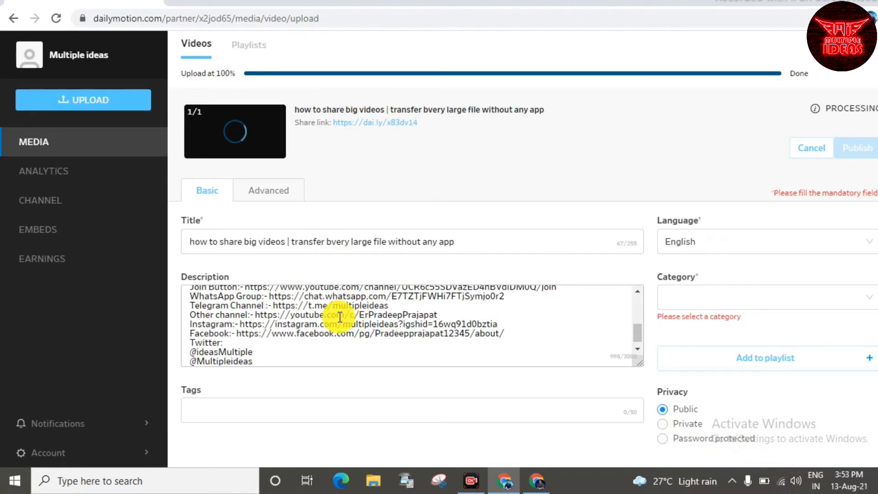
Step: Add the tag "send photos" to the video
scroll(341, 320, down, 1)
click(278, 413)
scroll(277, 411, down, 1)
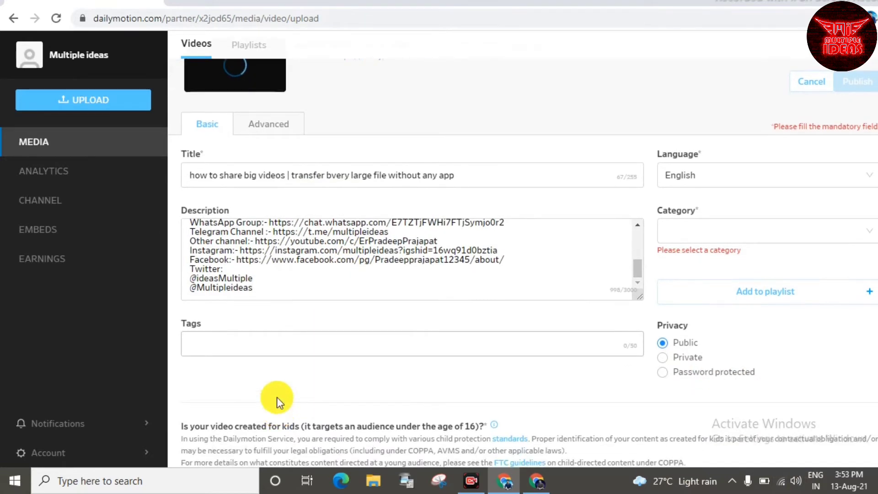
text(send photos)
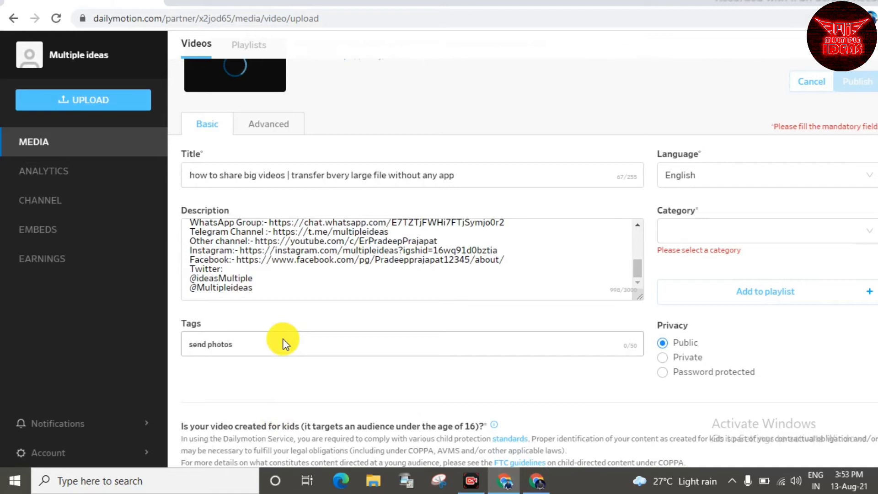
key(Return)
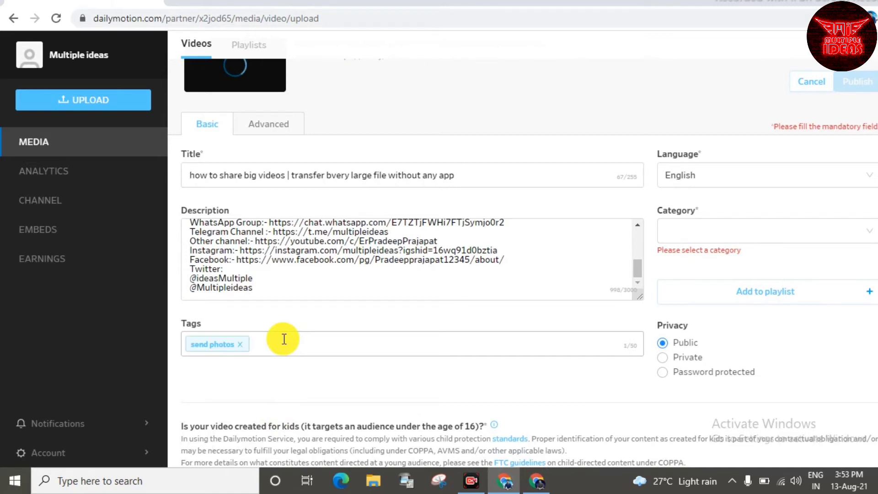
Step: Look through the available categories and set the video's category to Education
scroll(352, 319, down, 2)
click(737, 167)
scroll(741, 245, down, 3)
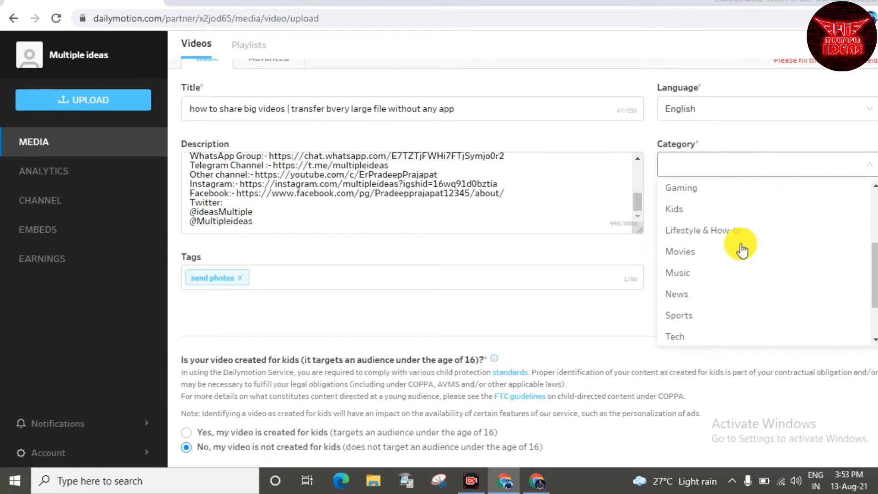
scroll(742, 250, up, 3)
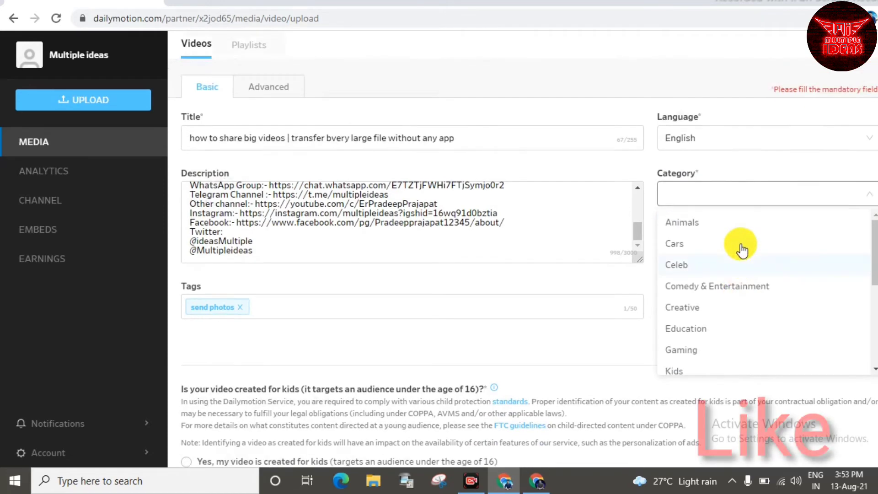
scroll(742, 275, down, 5)
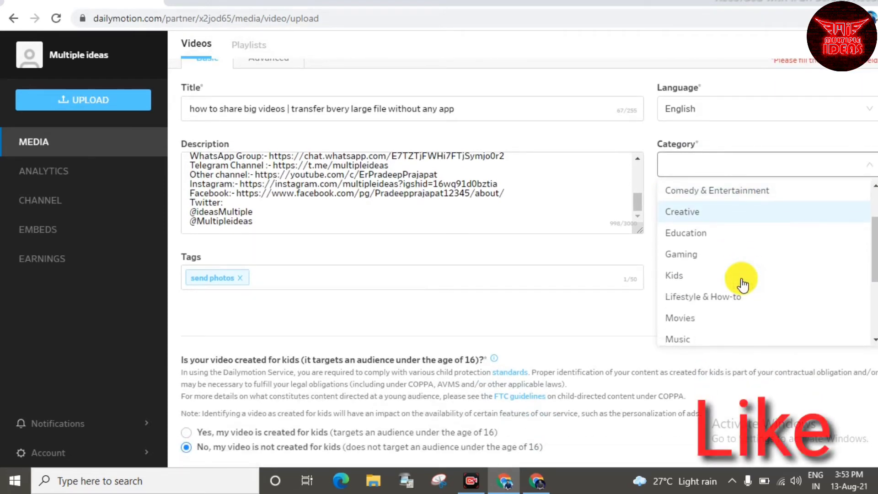
scroll(743, 284, up, 5)
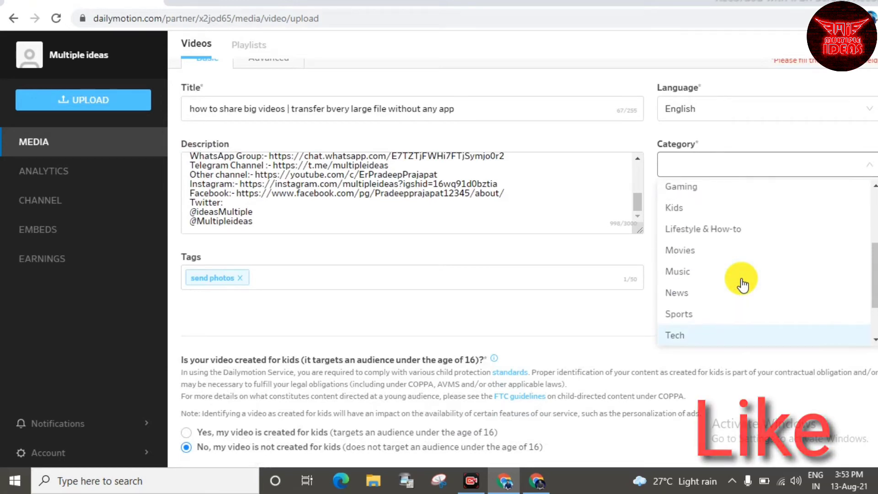
scroll(742, 285, down, 2)
scroll(742, 284, up, 4)
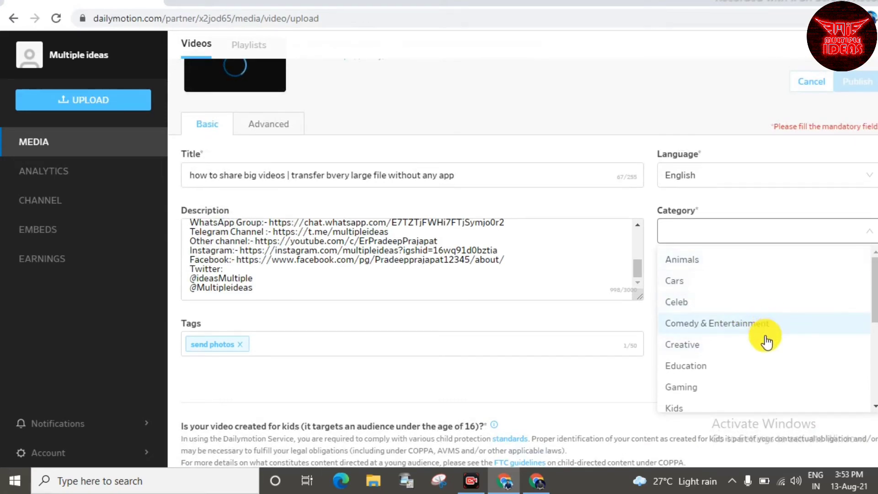
scroll(767, 341, down, 1)
click(738, 309)
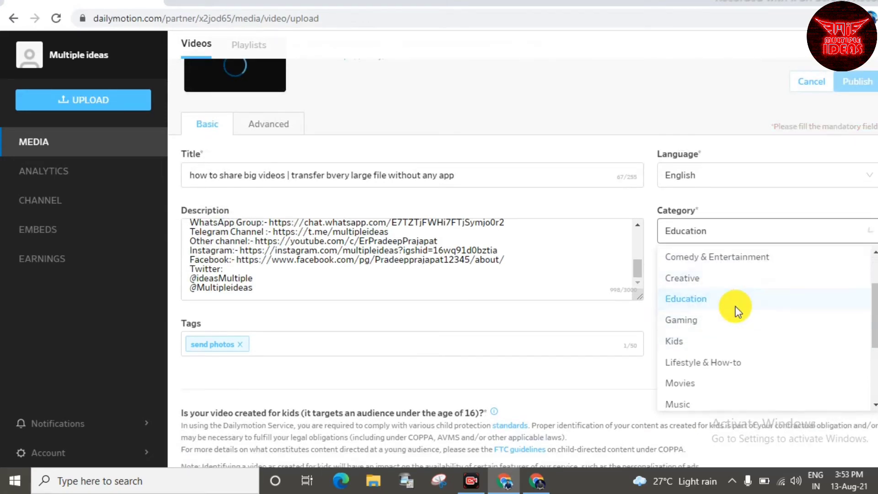
Step: Start a new playlist from the video's playlist option and choose the Manual playlist type
scroll(737, 308, down, 1)
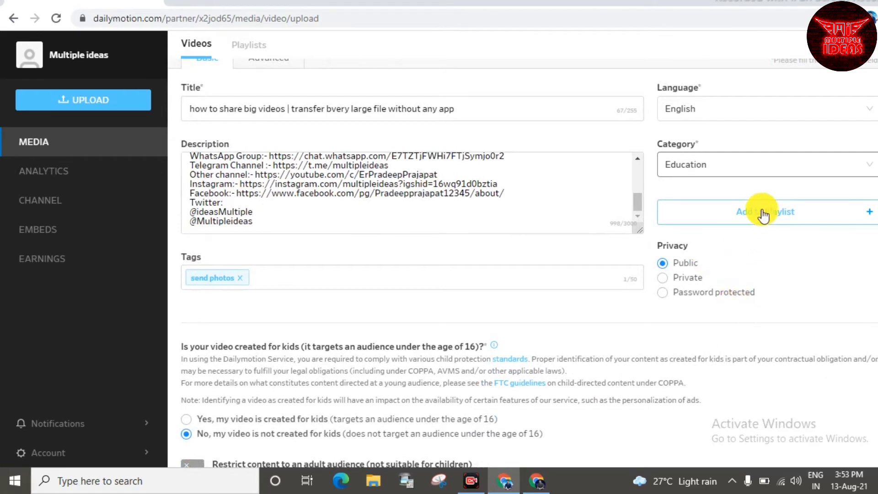
click(777, 210)
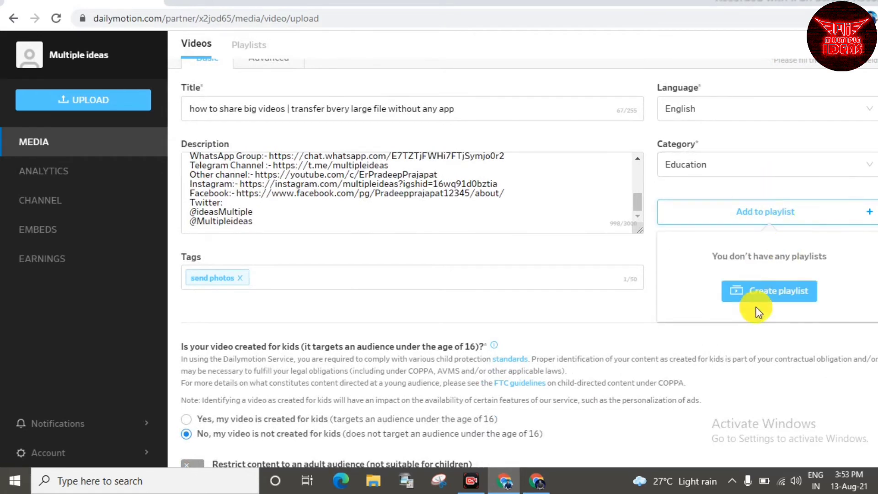
click(753, 289)
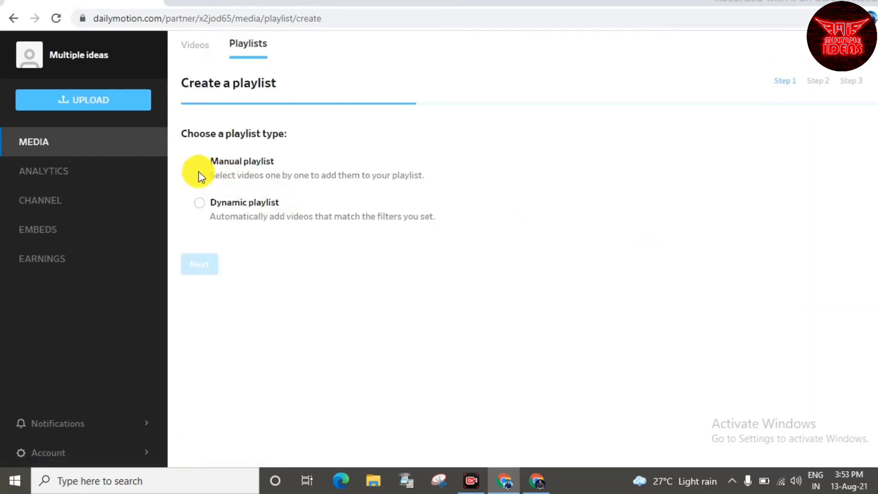
click(200, 165)
click(202, 267)
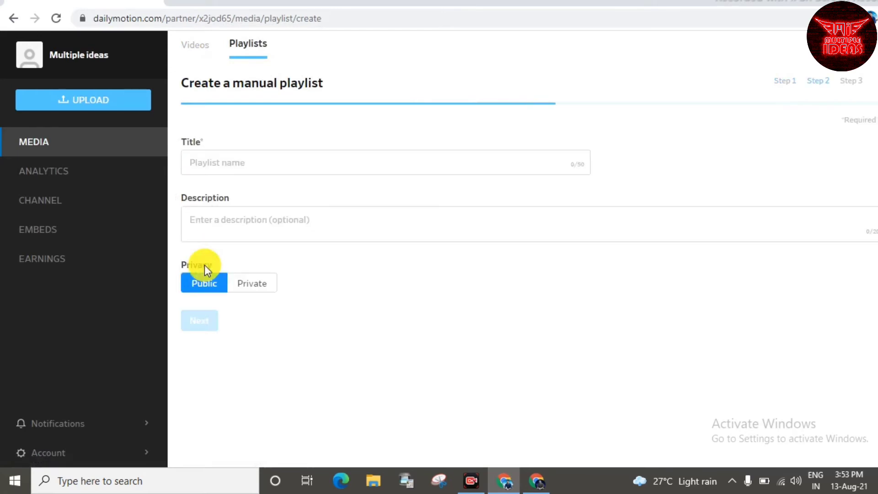
Step: Fill in the playlist title with the suggested personal name and choose Public privacy
click(238, 161)
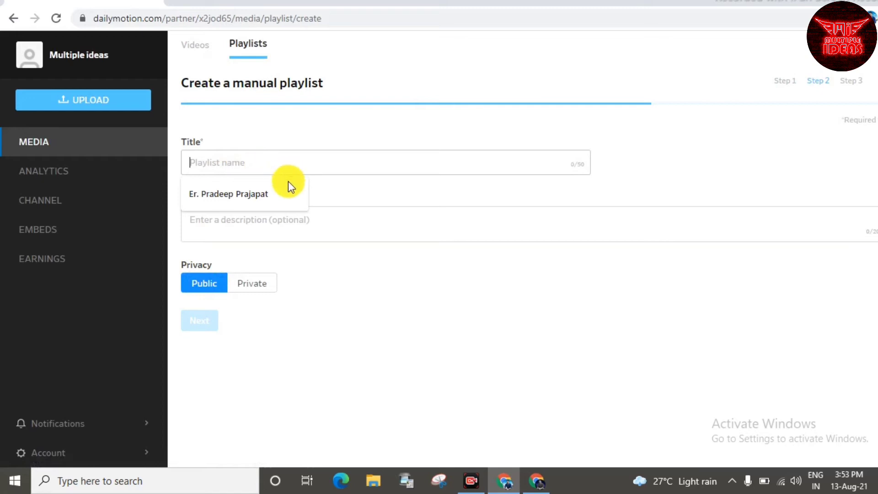
click(279, 201)
click(200, 288)
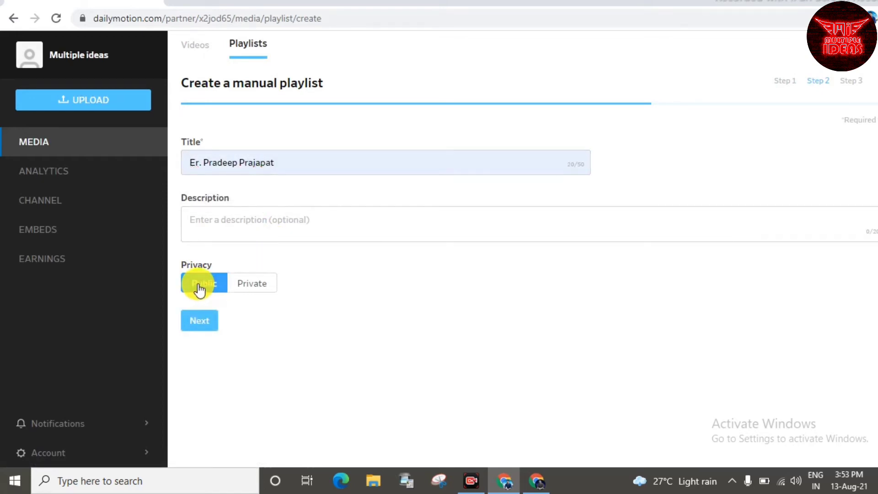
Step: Paste the prepared description with the social media links into the manual playlist, keep it Public, and create it
click(239, 221)
key(ctrl+v)
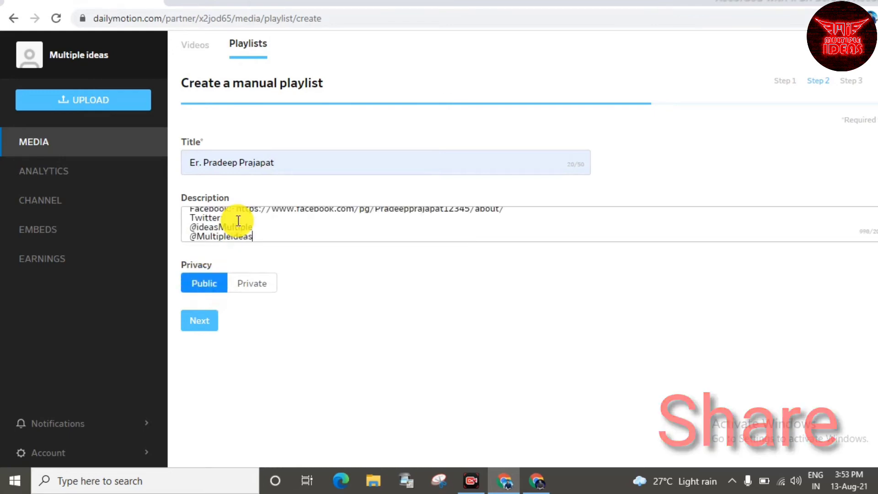
click(209, 286)
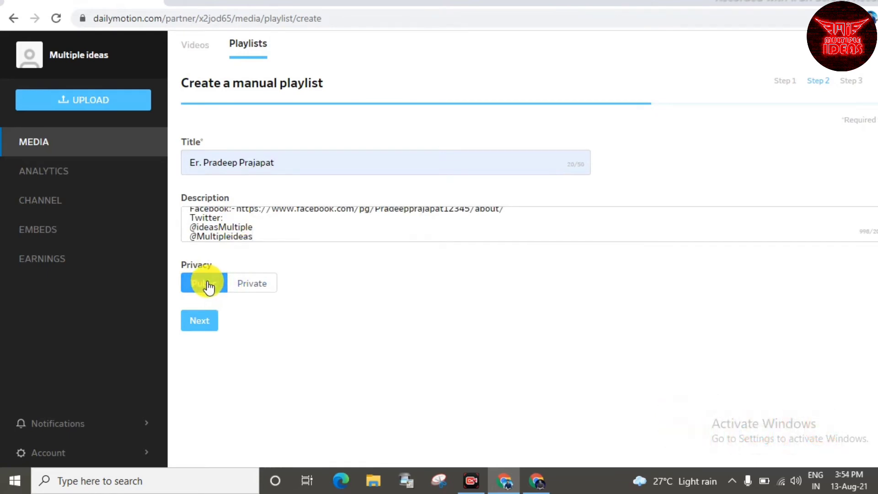
click(199, 324)
click(205, 246)
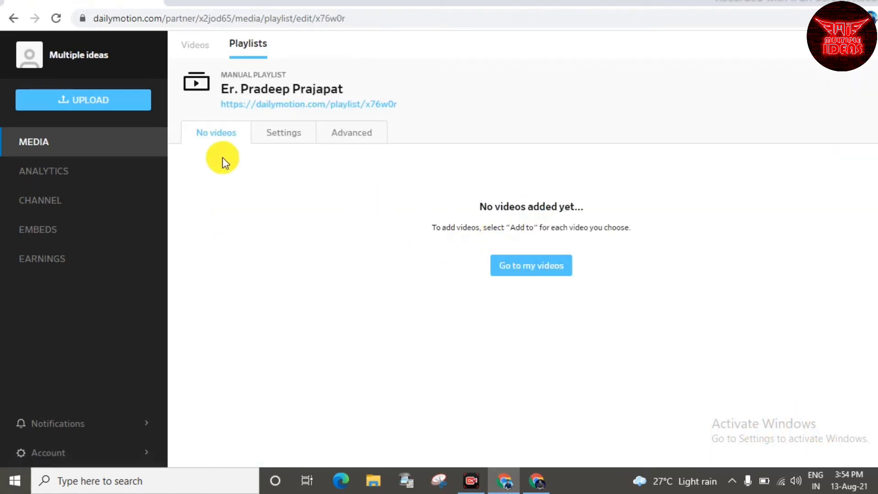
Step: Open the draft video "1080 30 29.77 Aug102021" for editing and paste the prepared social media links text as its description
click(514, 267)
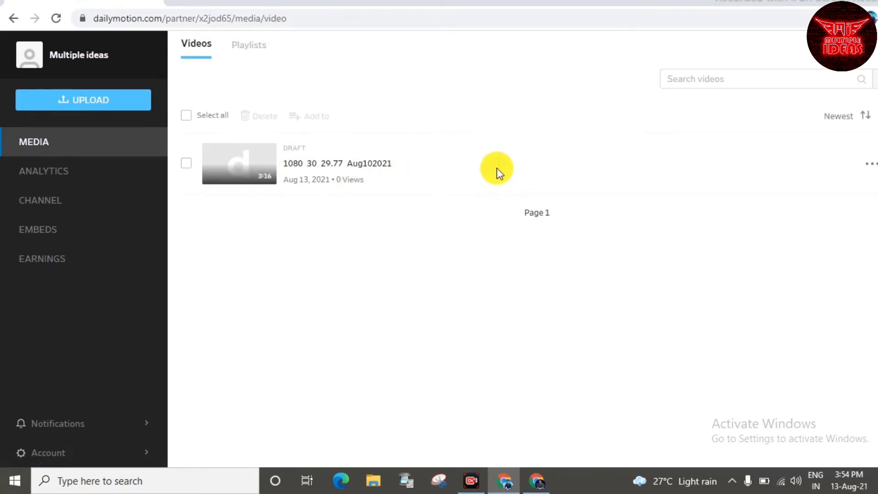
click(871, 165)
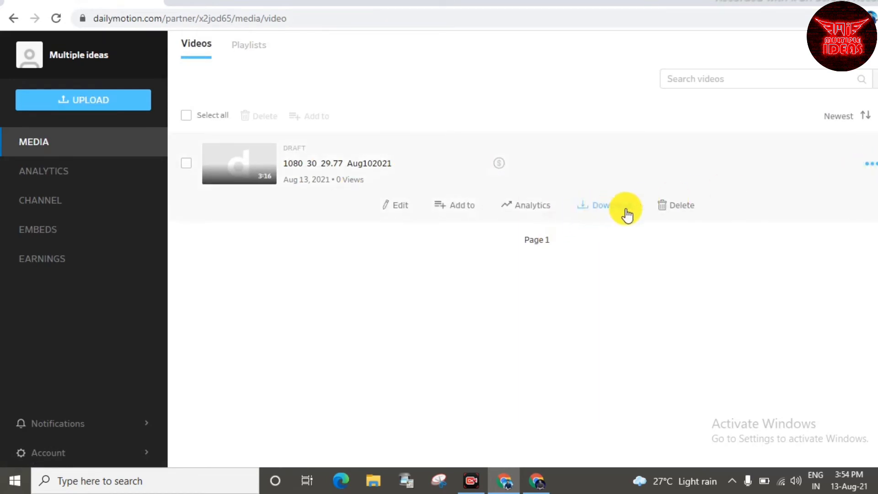
click(393, 206)
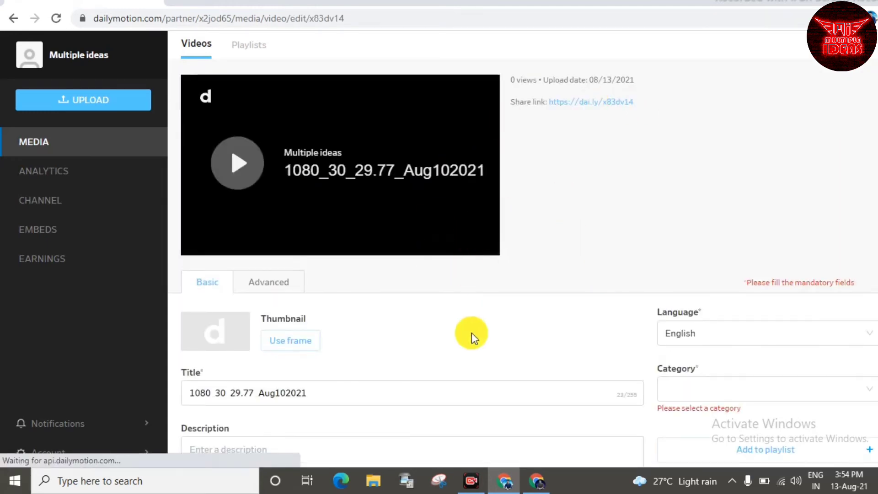
scroll(476, 339, down, 3)
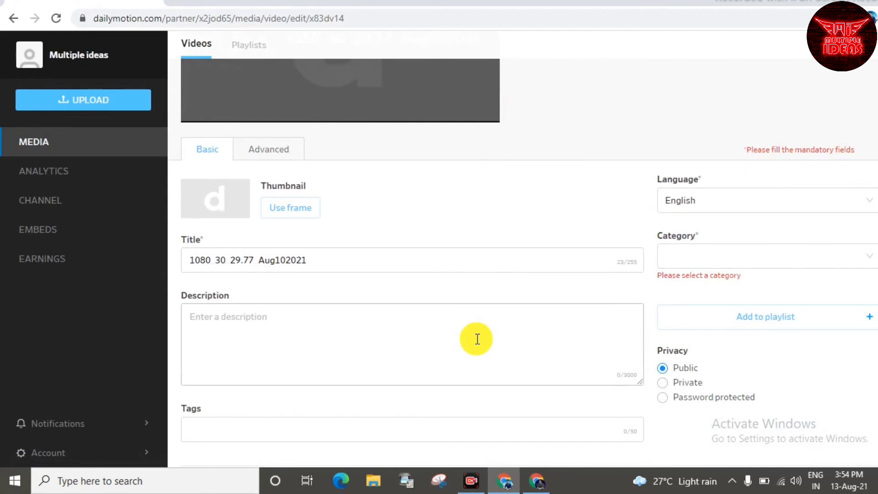
click(476, 339)
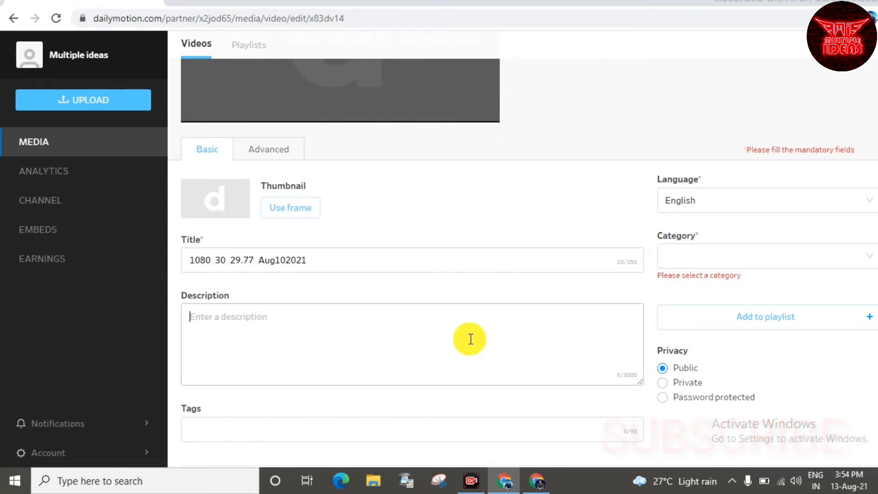
key(ctrl+v)
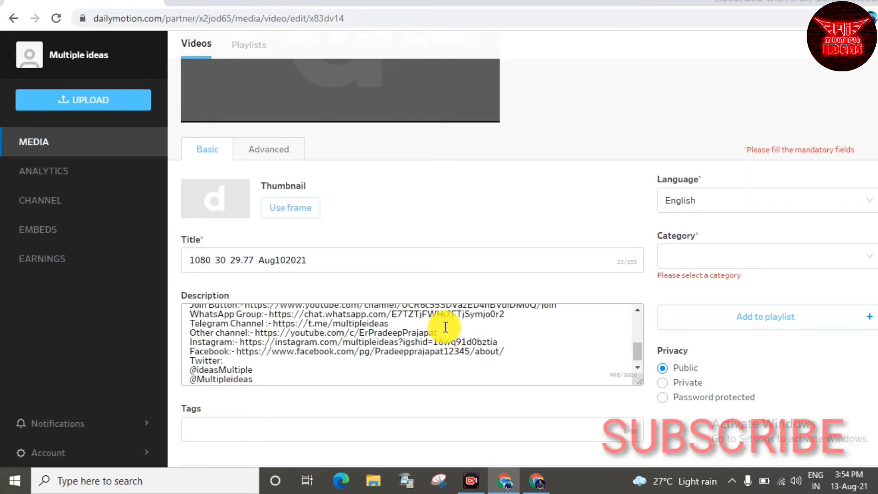
Step: Set the draft video's category to Education
click(832, 255)
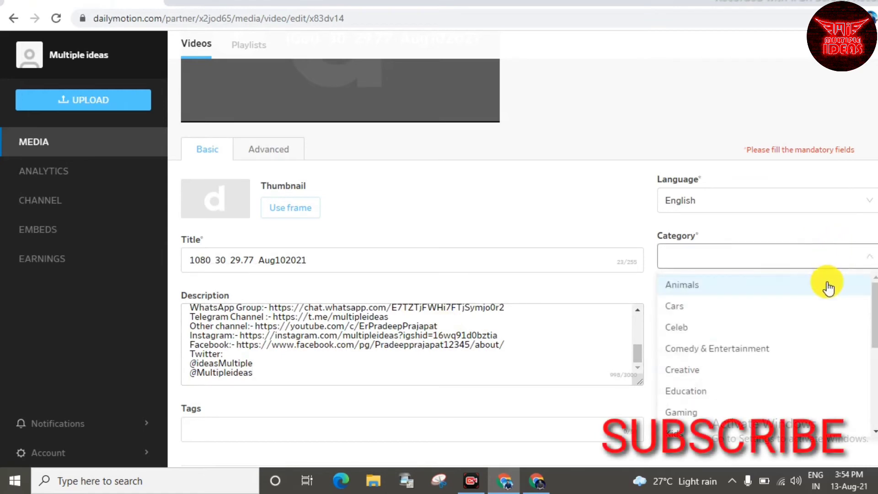
scroll(794, 351, down, 5)
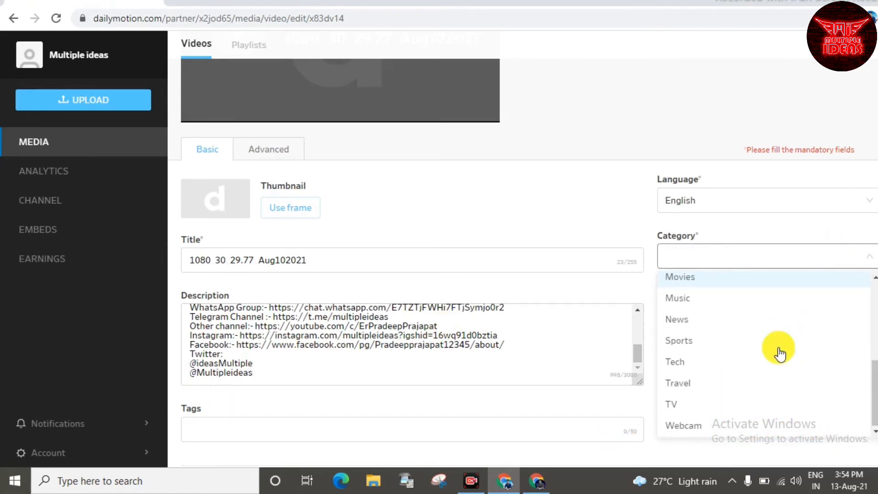
scroll(778, 352, up, 3)
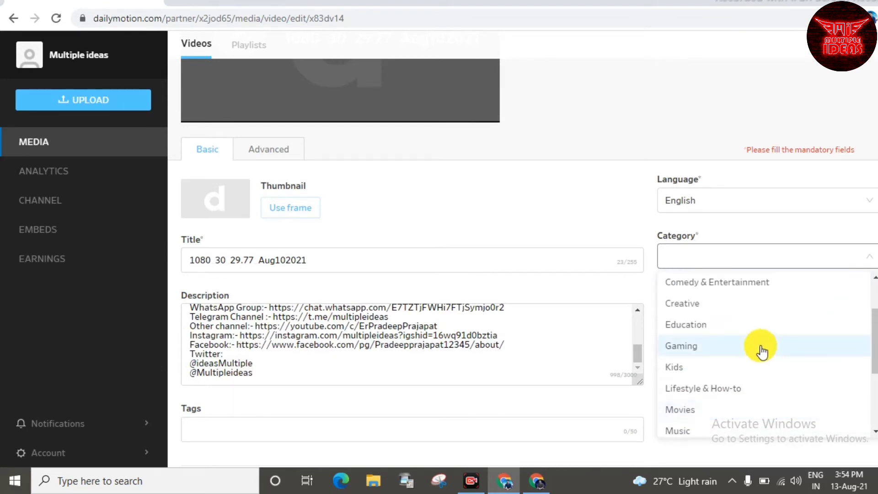
click(745, 333)
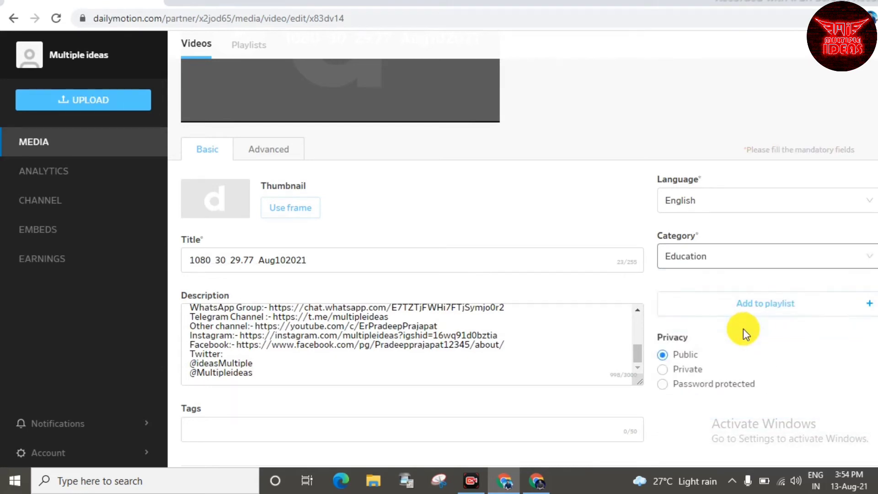
Step: Set the video's privacy to Private and save the video
scroll(743, 341, down, 3)
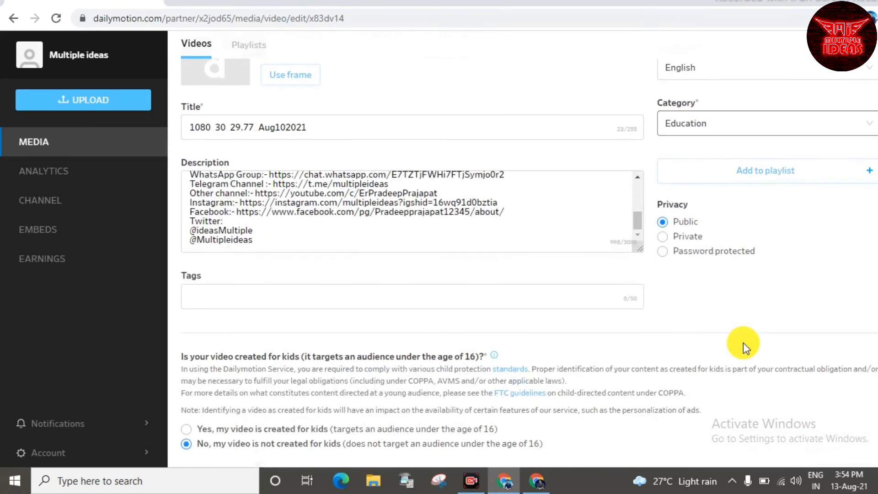
click(664, 238)
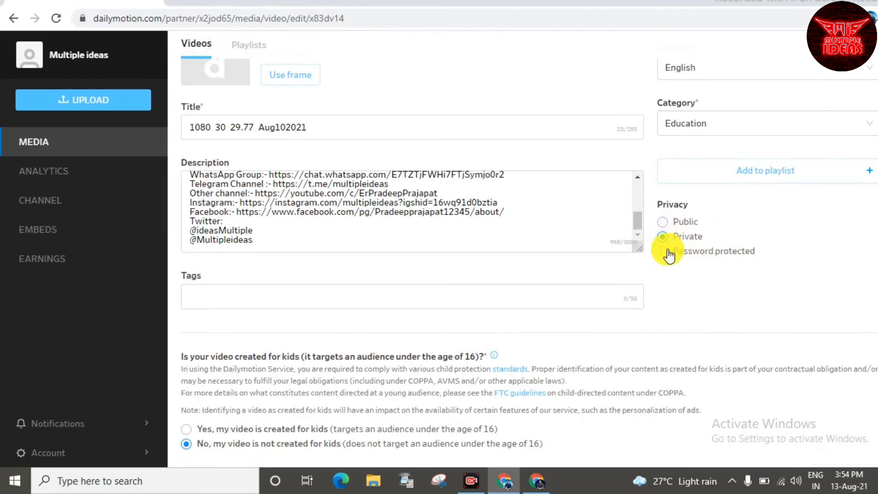
scroll(237, 307, down, 3)
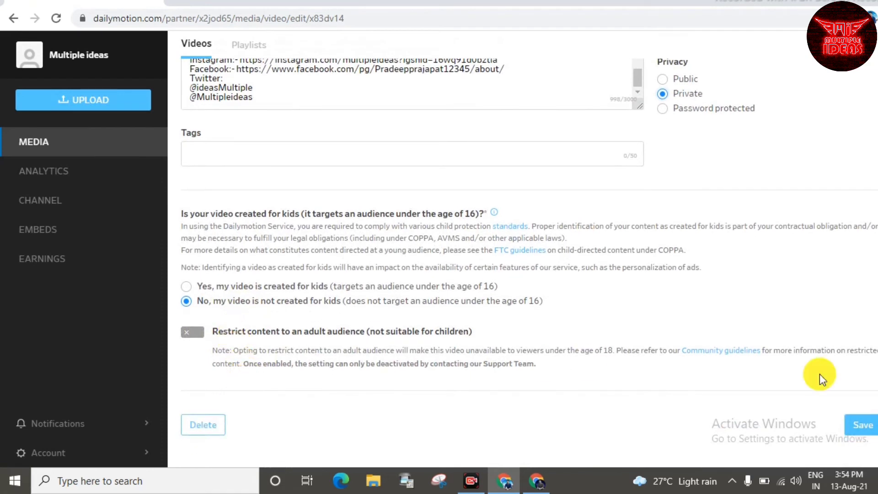
click(864, 423)
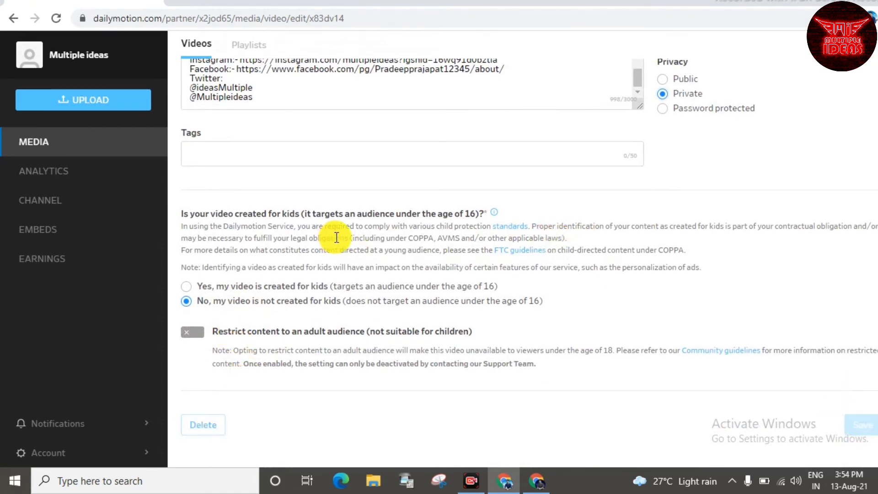
Step: Use a frame of the video as its thumbnail
scroll(331, 227, up, 8)
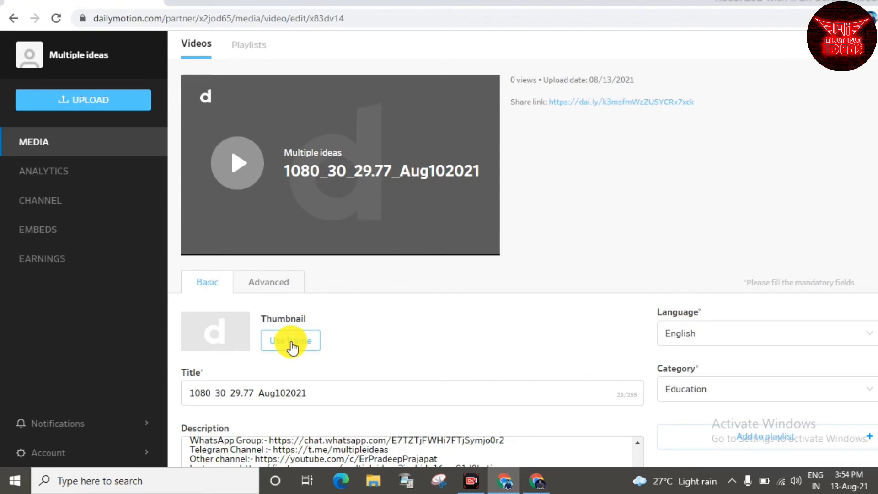
click(292, 347)
scroll(545, 265, down, 4)
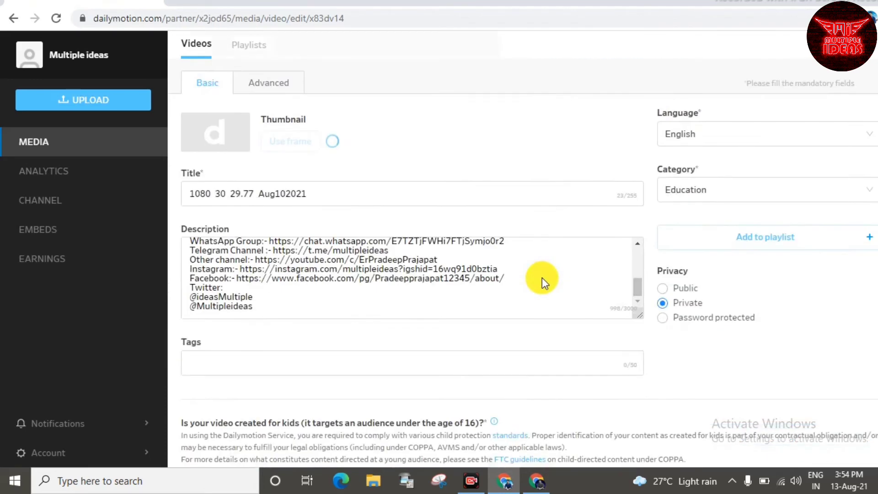
scroll(543, 278, down, 5)
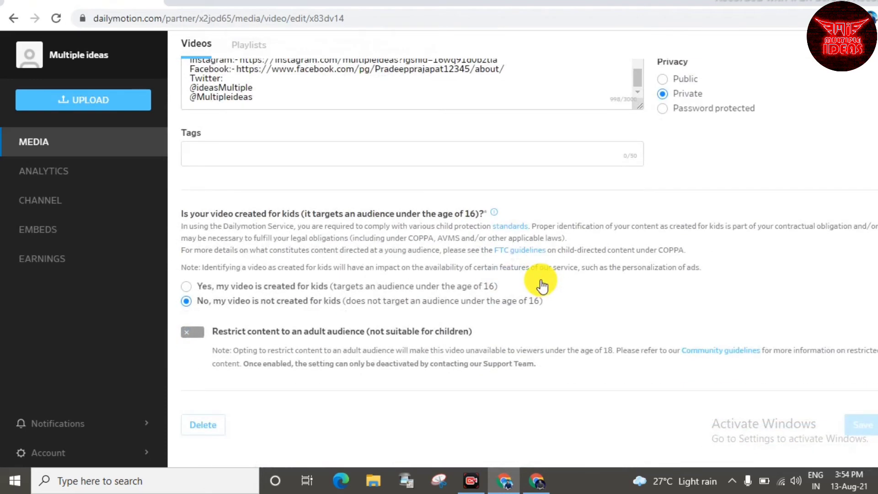
scroll(541, 284, up, 10)
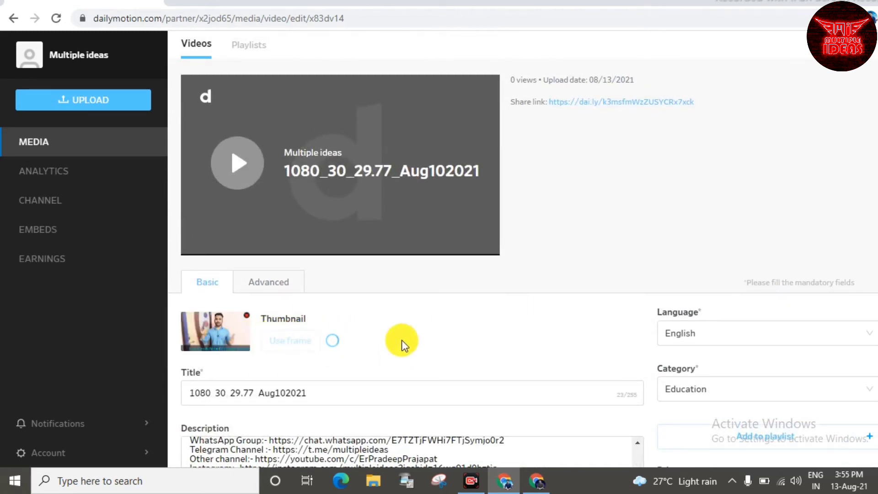
Step: Replace the video's title with "how to share big videos" and save the video
scroll(399, 341, down, 3)
click(354, 259)
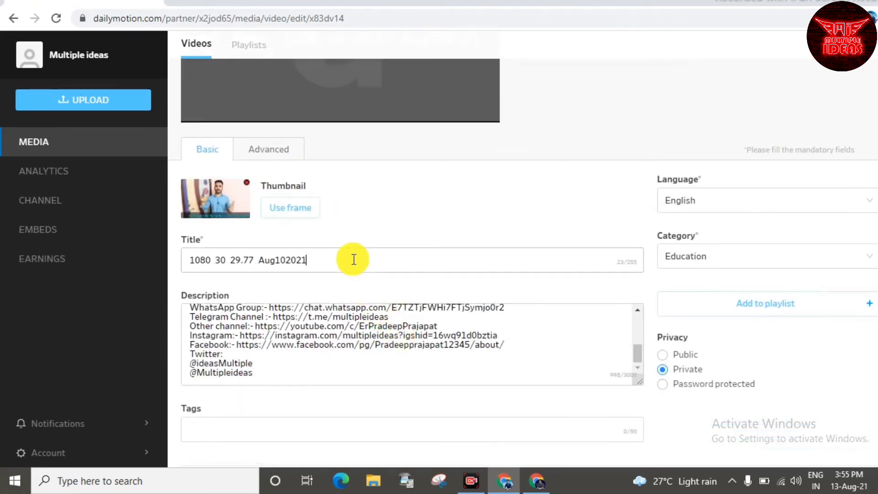
key(ctrl+a)
key(BackSpace)
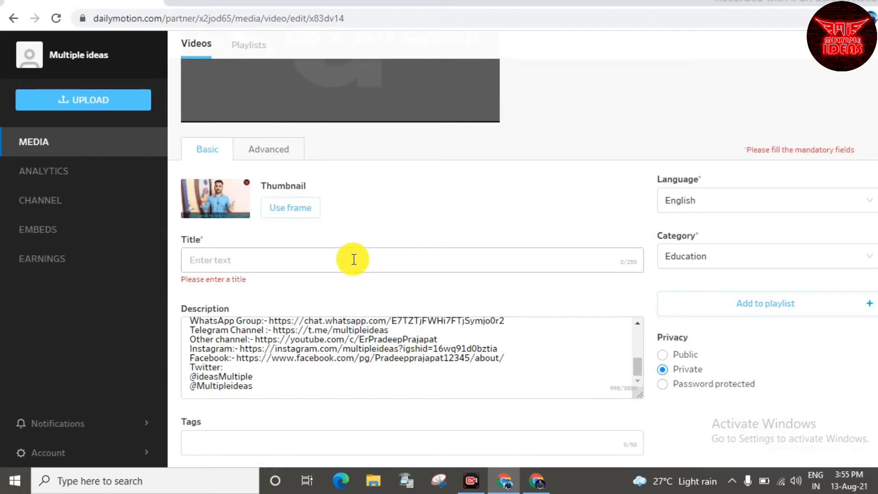
text(how to share big videos)
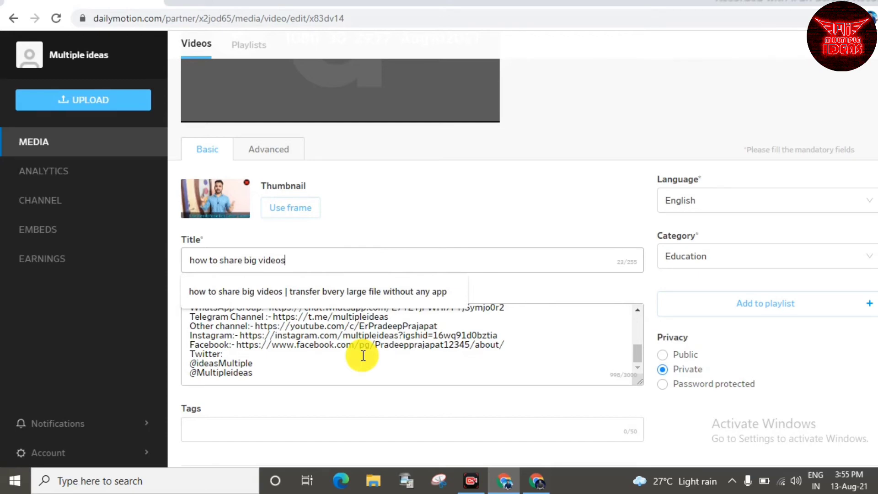
scroll(361, 366, down, 6)
click(866, 426)
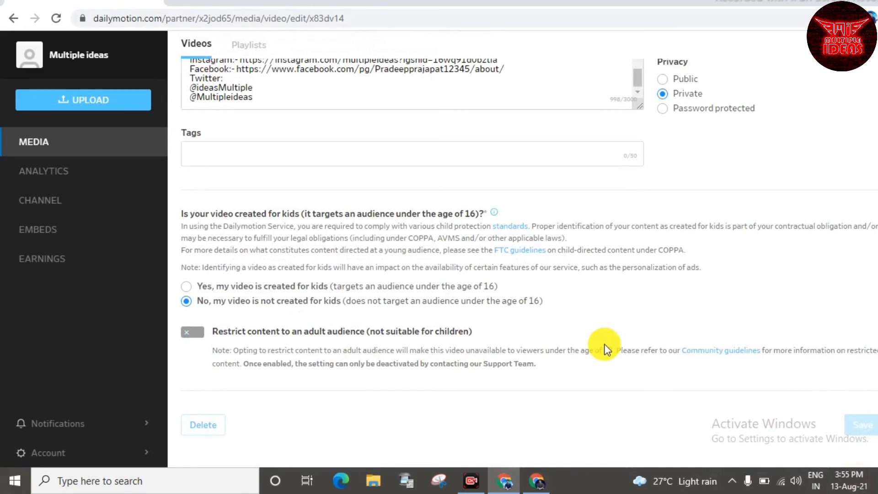
Step: Open the video's share link in a separate tab, return to the edit page, and view the video's advanced settings
scroll(605, 344, up, 8)
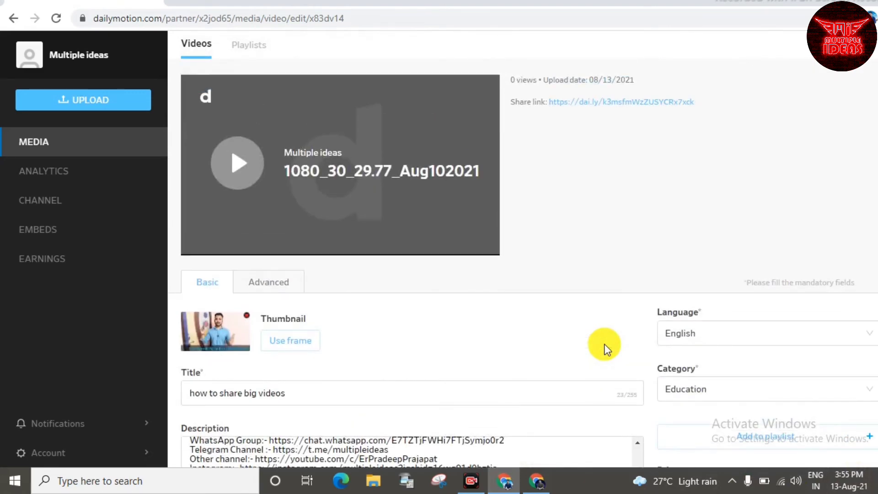
click(589, 101)
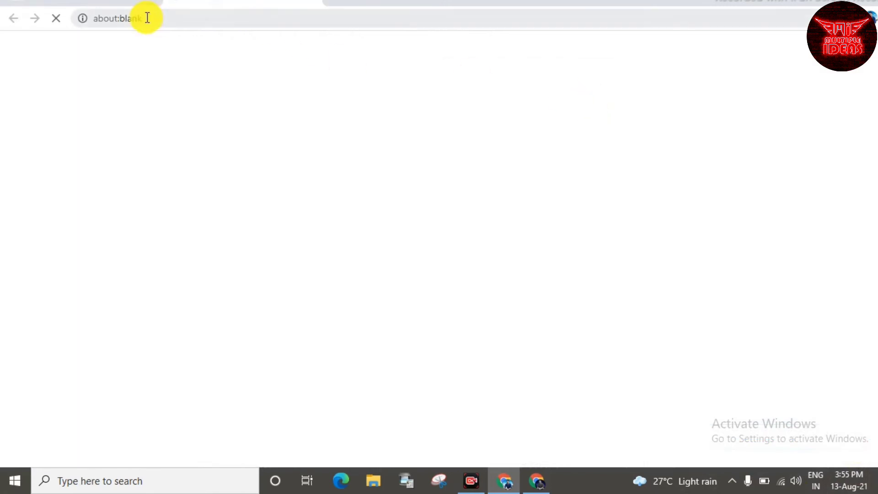
click(94, 1)
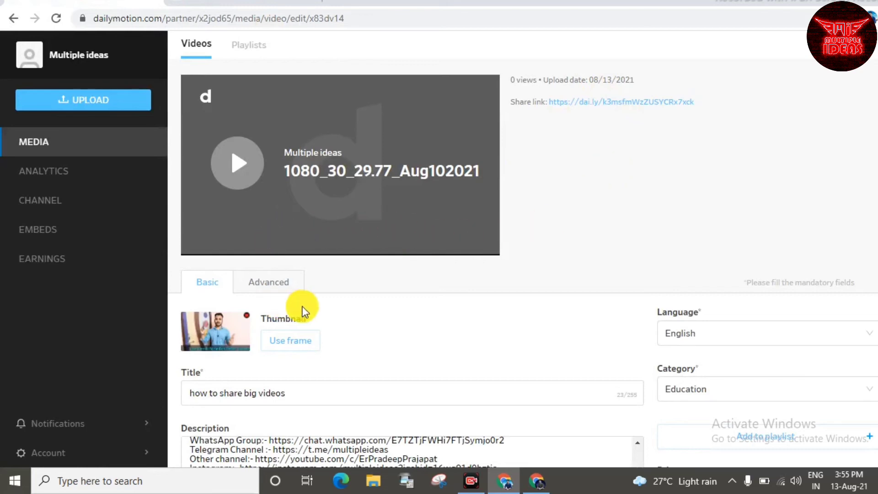
click(270, 287)
scroll(285, 297, down, 1)
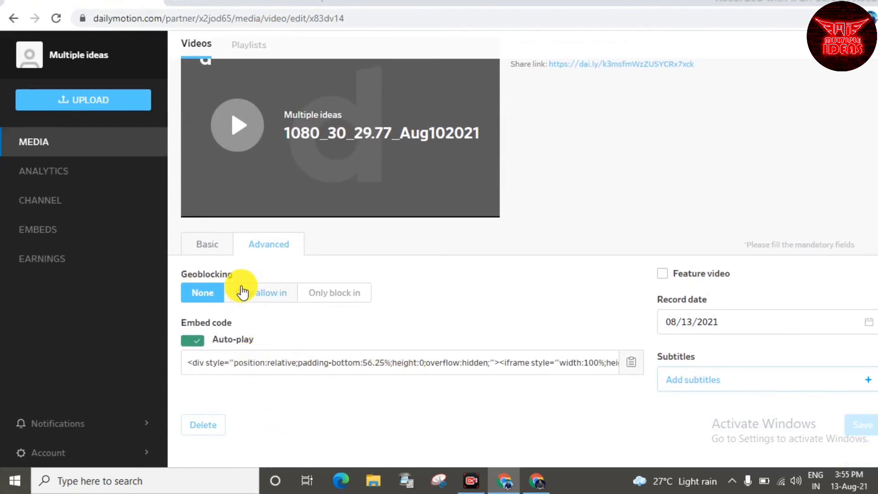
Step: View the earnings overview and start connecting PayPal as the payout service, going as far as its login form
click(37, 260)
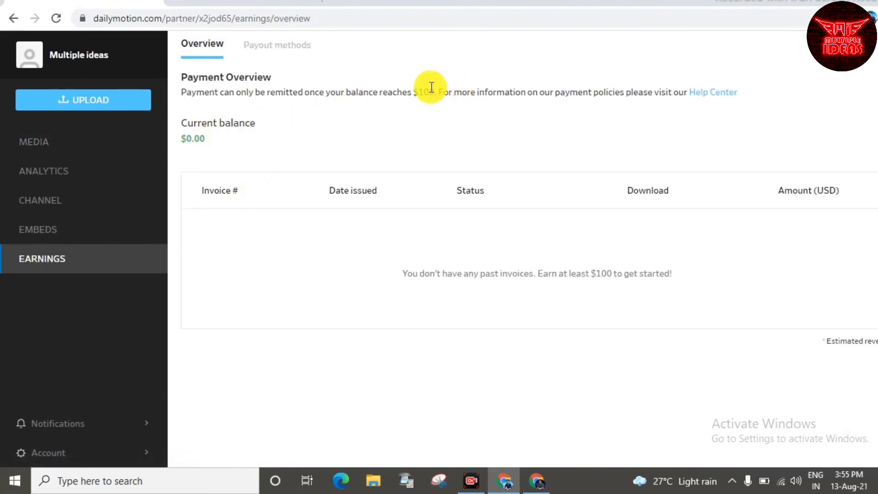
click(284, 46)
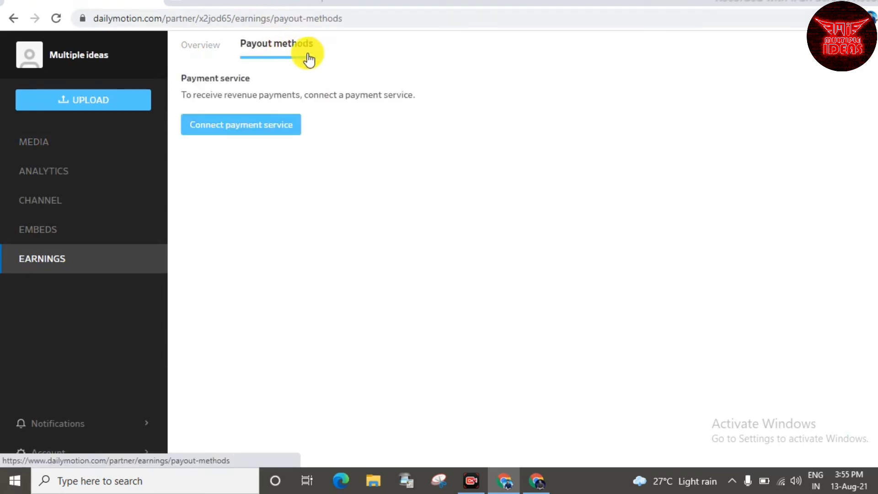
click(262, 125)
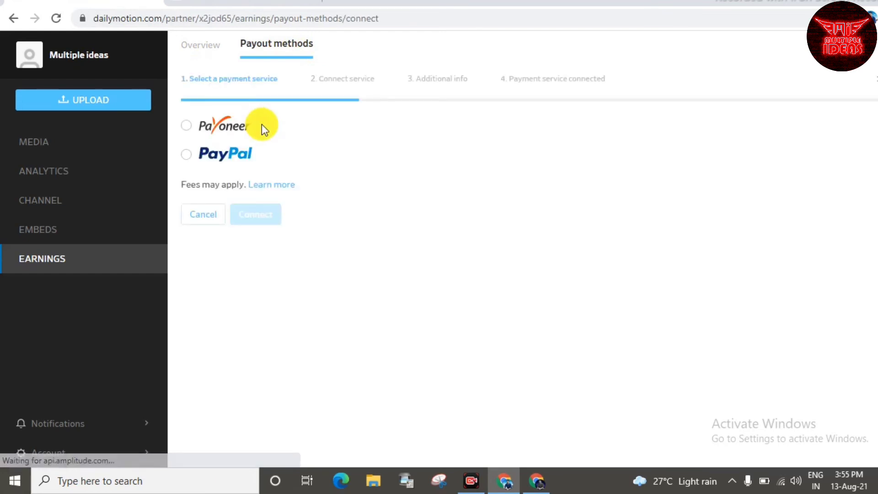
click(185, 161)
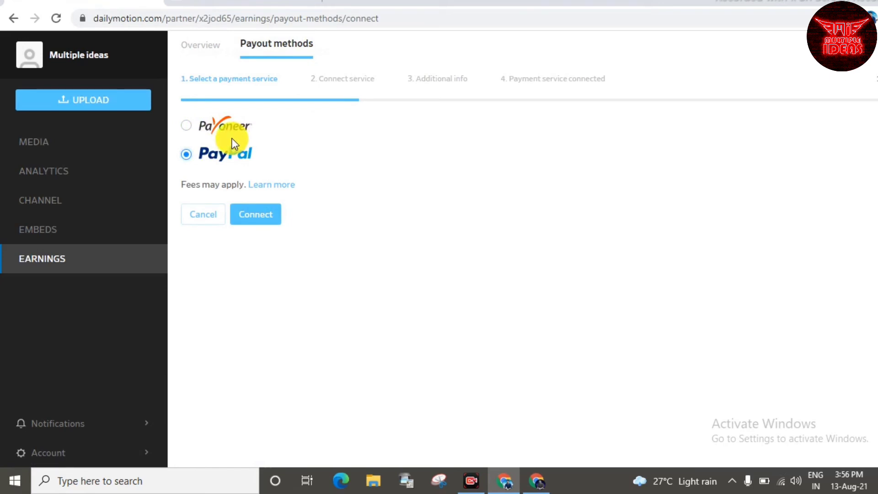
click(268, 210)
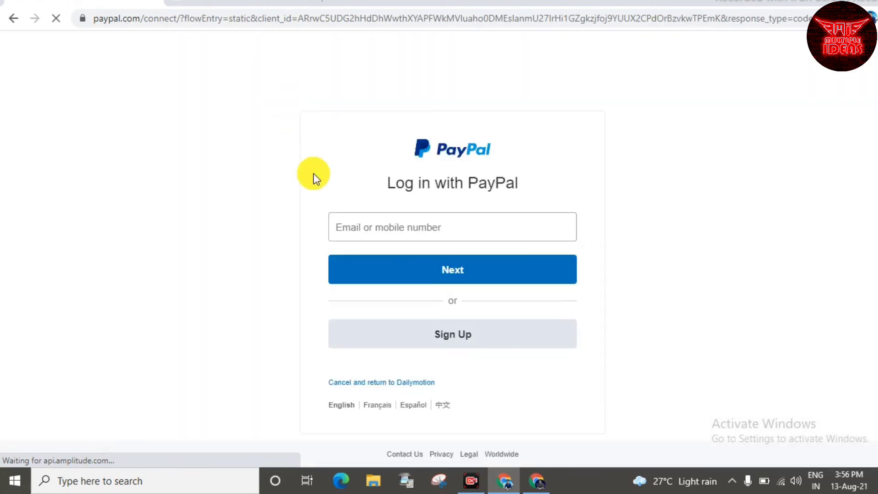
click(409, 226)
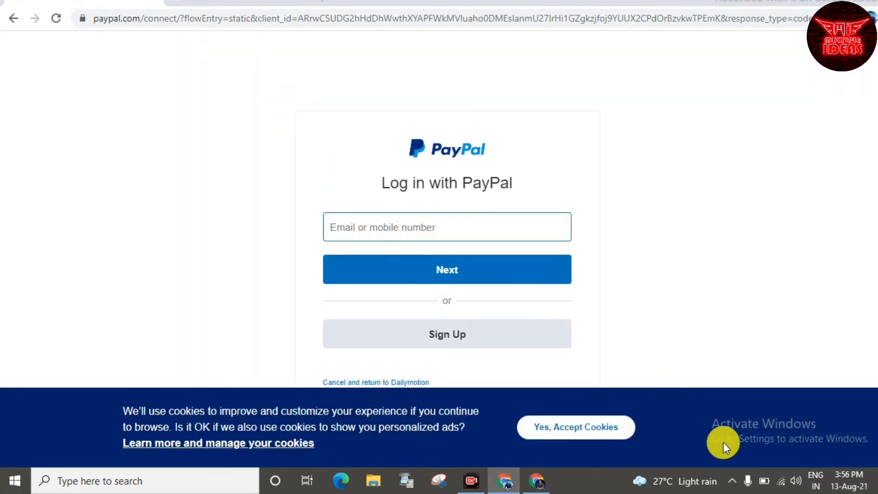
Step: Log in to PayPal with the account's email and password and allow Dailymotion to access the profile information
key(Return)
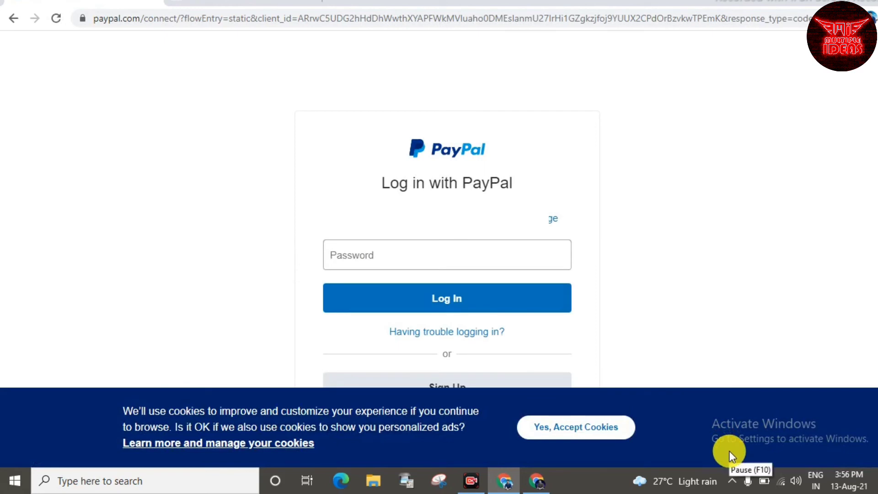
click(554, 261)
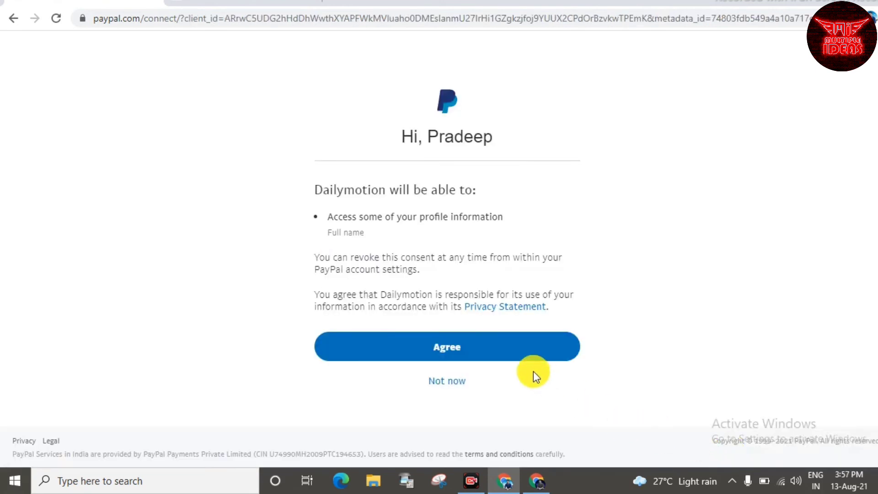
click(523, 345)
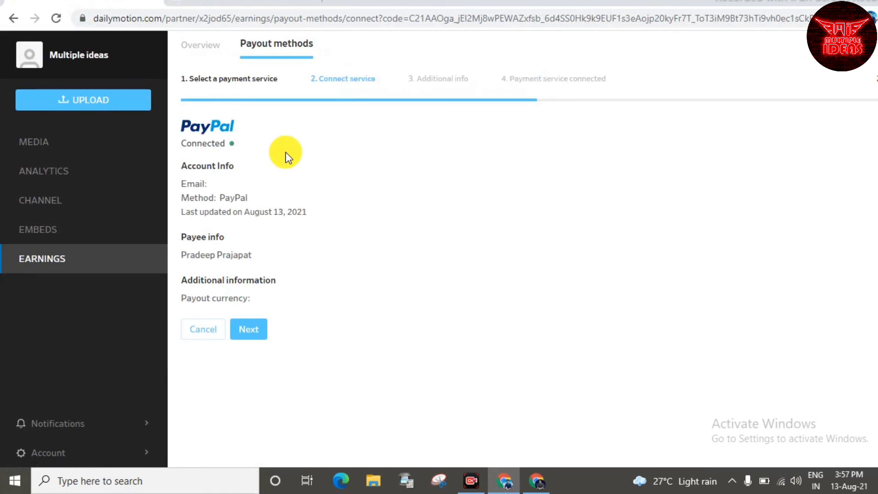
Step: Complete the additional payout information with the PayPal email and address, as an individual payee with USD as display currency
click(252, 339)
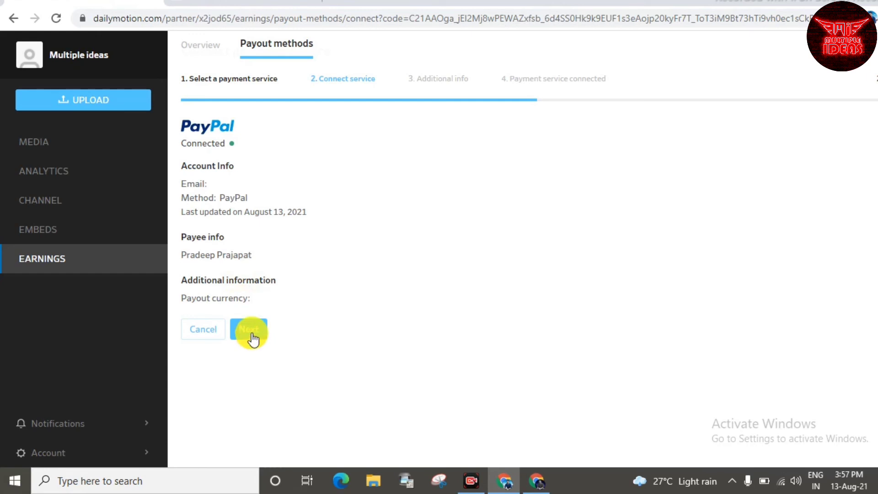
click(279, 145)
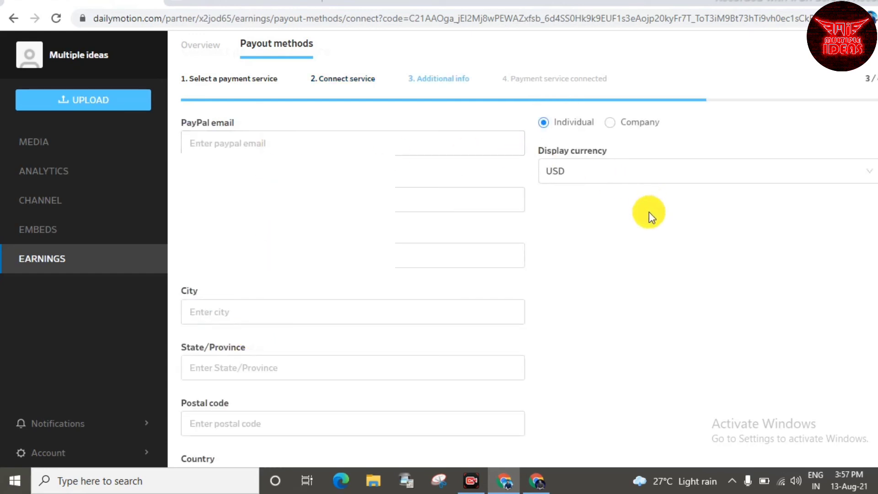
scroll(327, 221, down, 2)
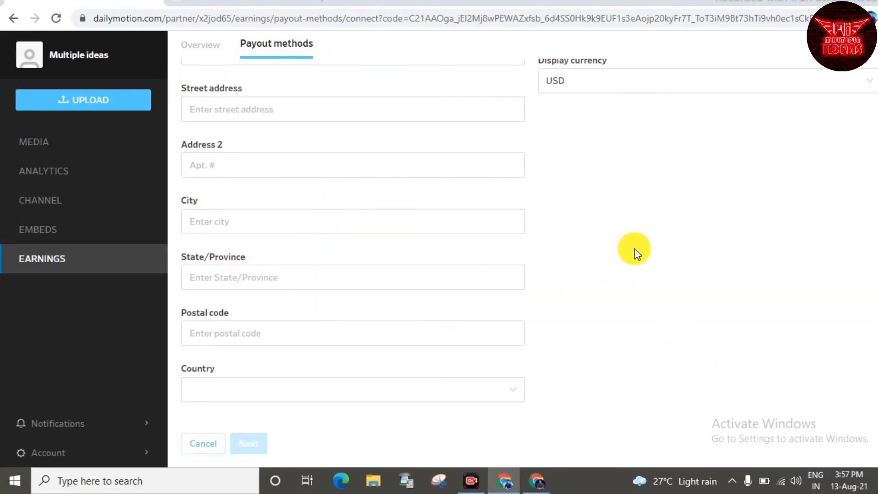
scroll(565, 92, up, 2)
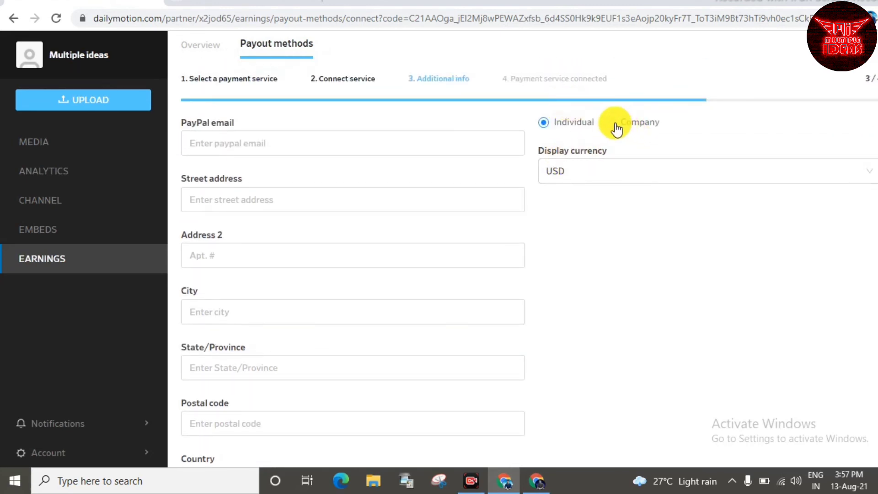
click(615, 128)
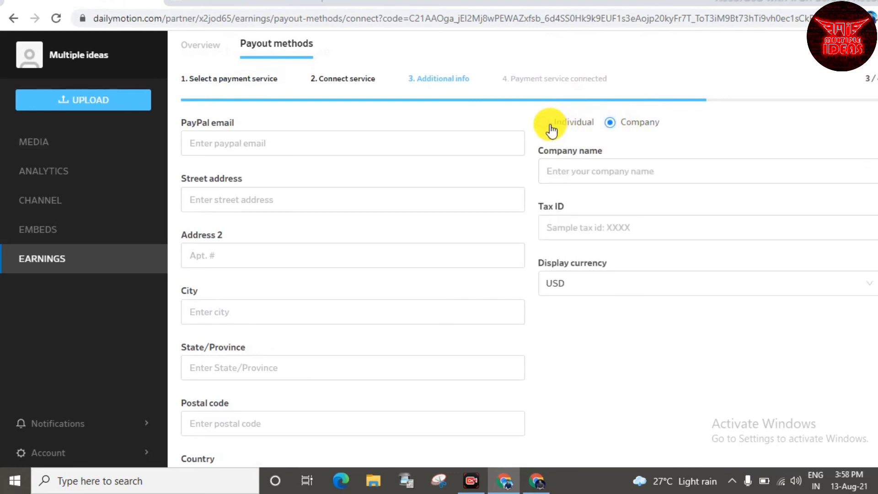
click(555, 130)
scroll(561, 239, down, 2)
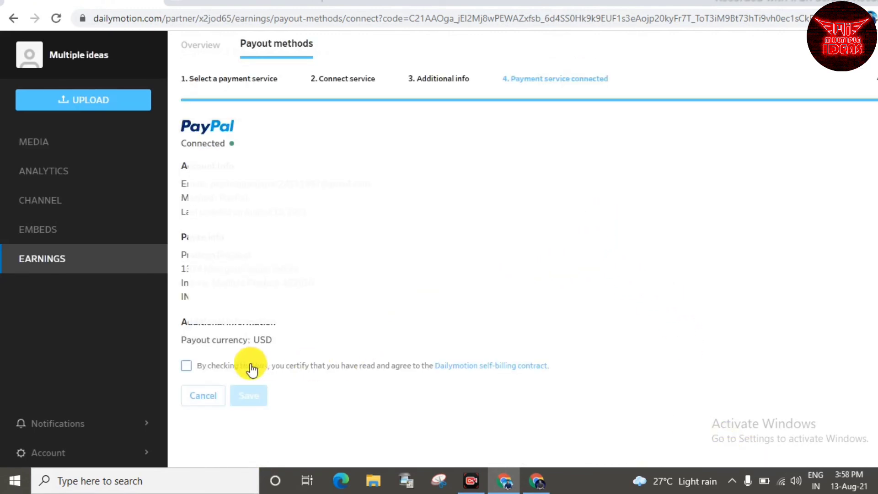
Step: Agree to the Dailymotion self-billing contract and save the PayPal payout method
click(185, 366)
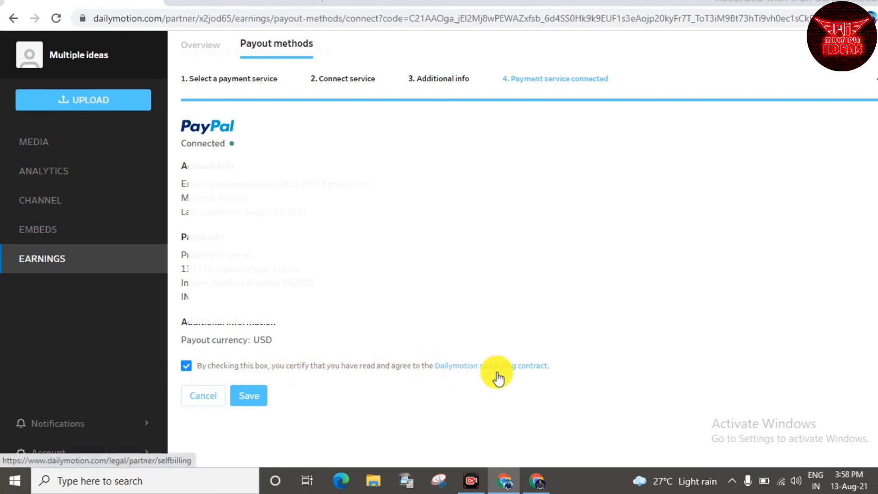
click(254, 396)
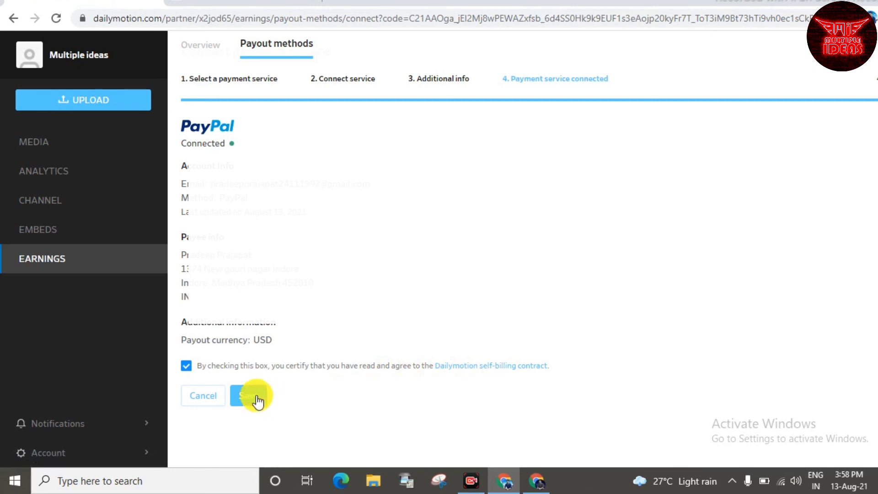